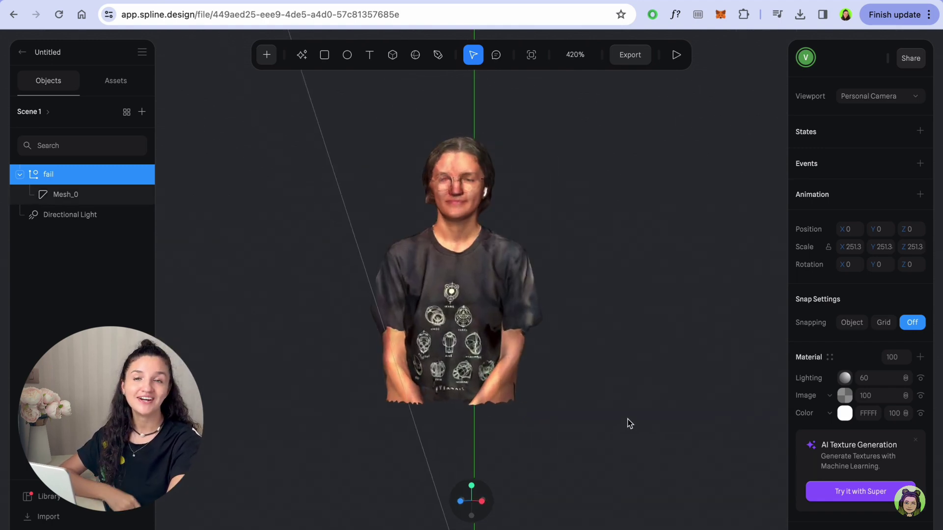
# Switch to the Avaturn site and start creating a new avatar with the camera as the photo source
pyautogui.scroll(5, 449, 137)
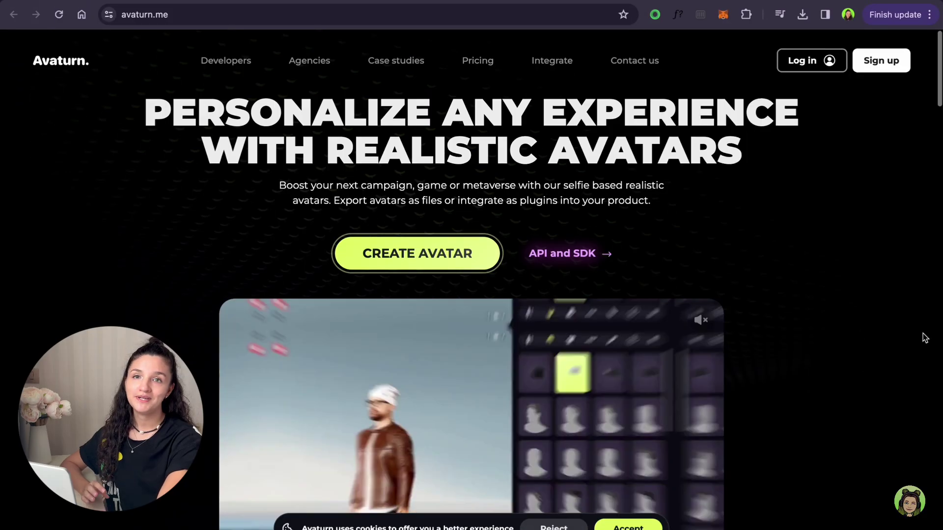
pyautogui.scroll(-6, 908, 337)
pyautogui.scroll(-15, 906, 334)
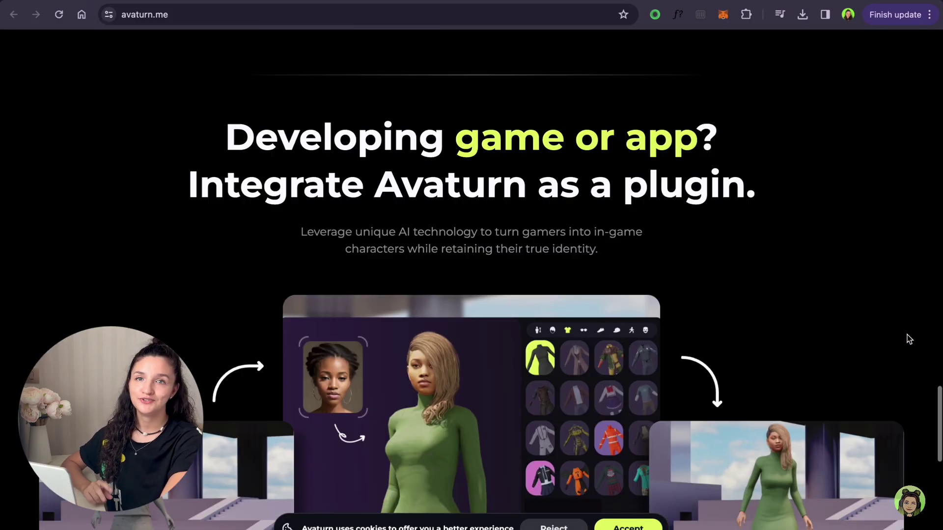
pyautogui.scroll(20, 907, 334)
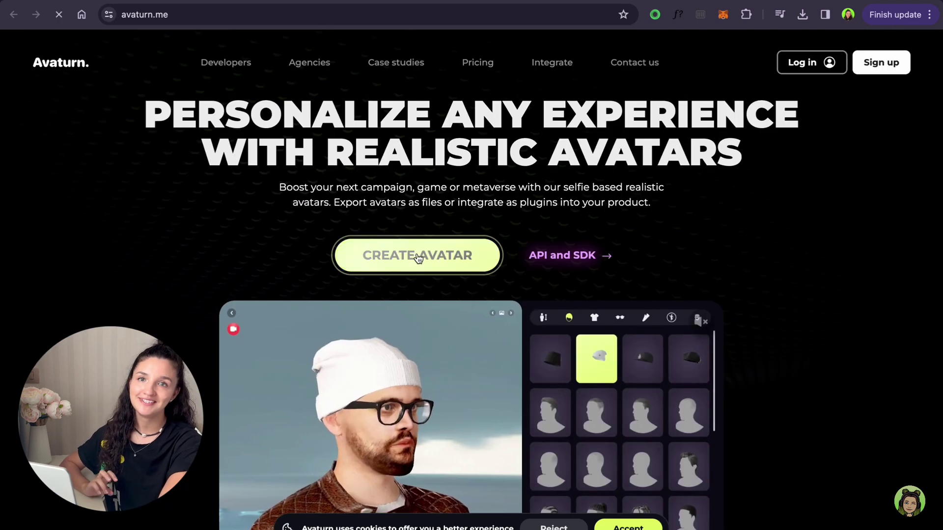
pyautogui.click(414, 256)
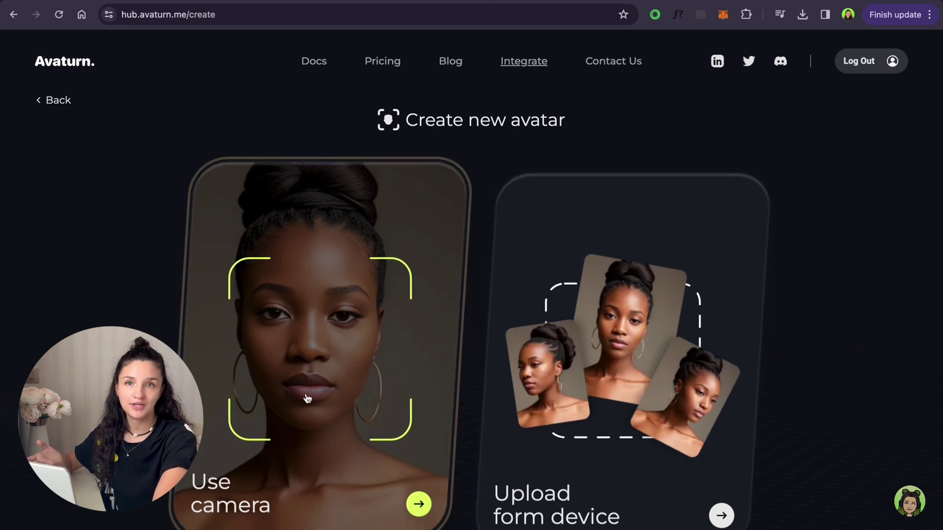
pyautogui.click(307, 398)
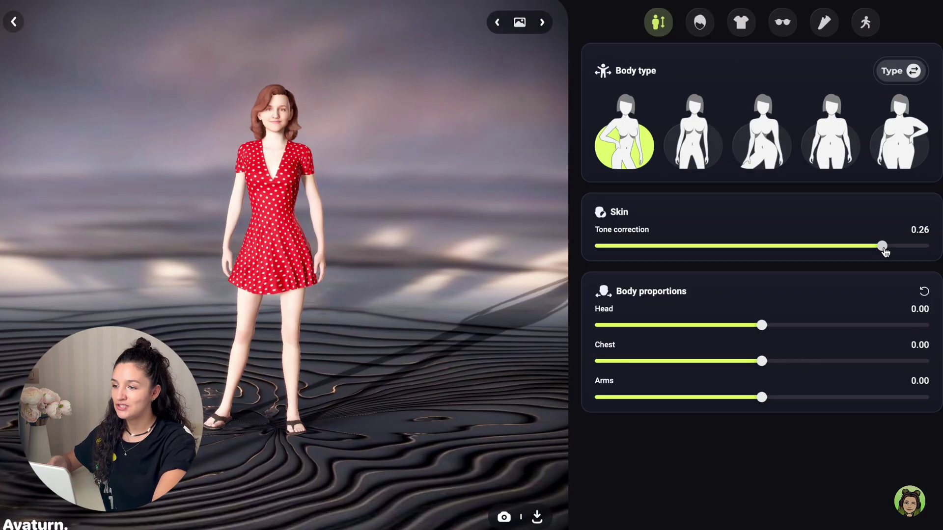
# Set the skin tone correction to -0.04 and choose the second body type, keeping all body proportions at 0.00
pyautogui.moveTo(884, 247); pyautogui.dragTo(744, 258)
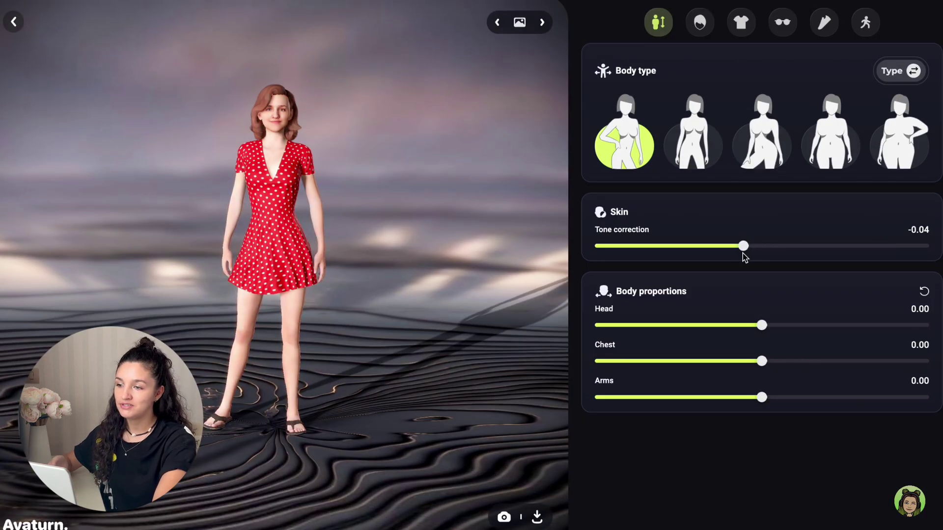
pyautogui.moveTo(760, 324); pyautogui.dragTo(698, 335)
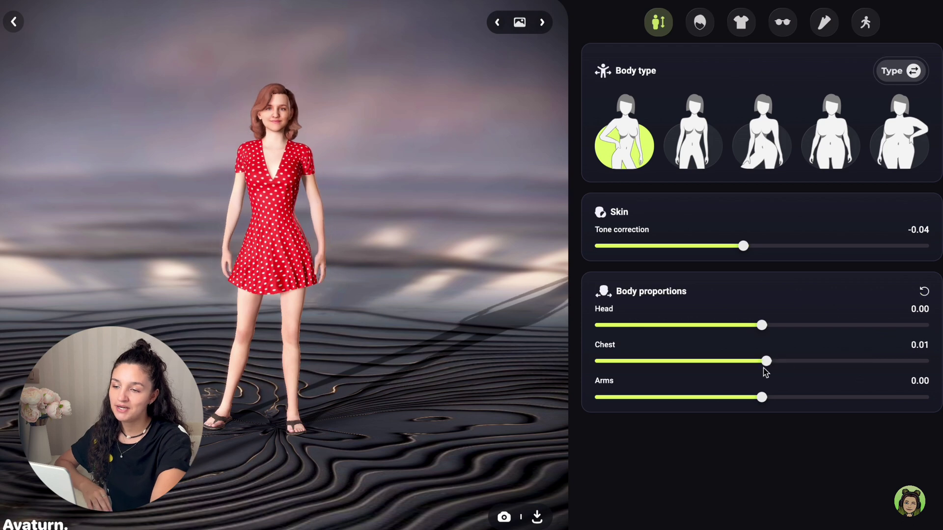
pyautogui.moveTo(761, 397); pyautogui.dragTo(695, 398)
pyautogui.click(923, 291)
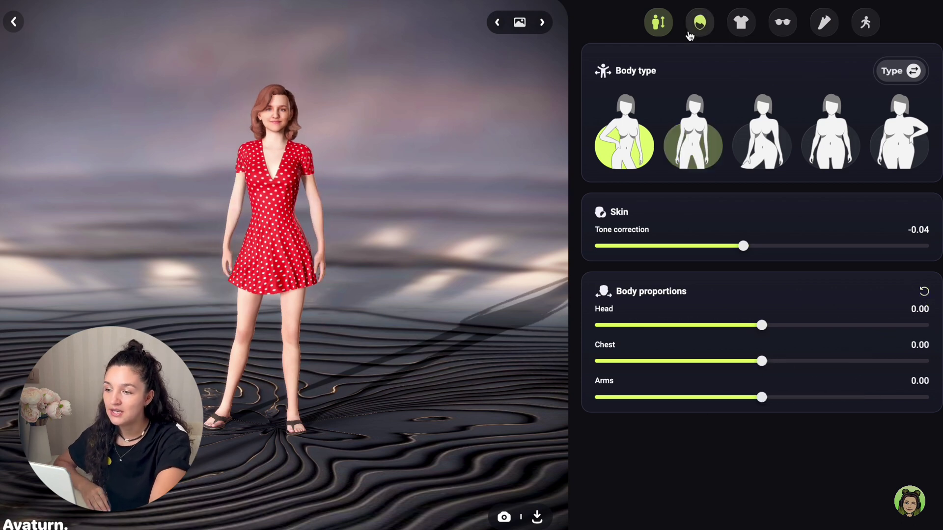
pyautogui.click(699, 129)
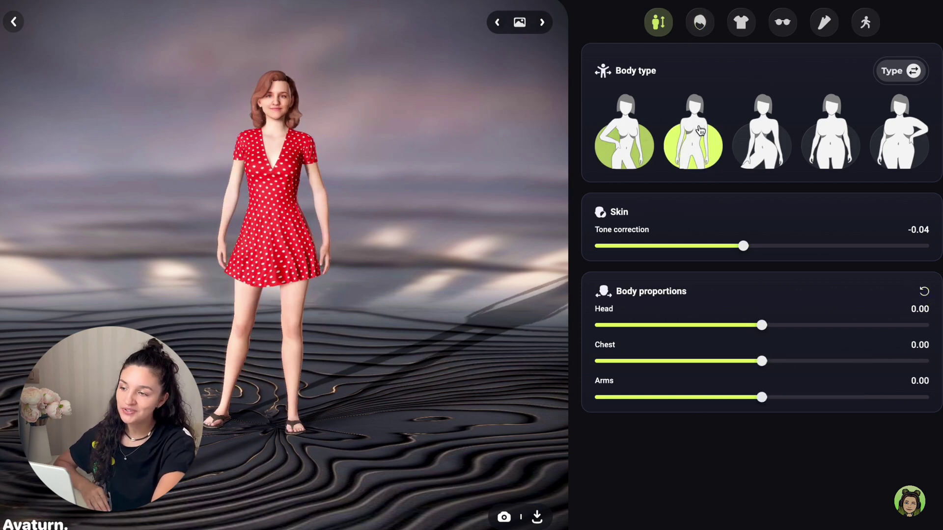
# Style the avatar's hair and shoes, and apply the first animation in the animation library
pyautogui.click(700, 28)
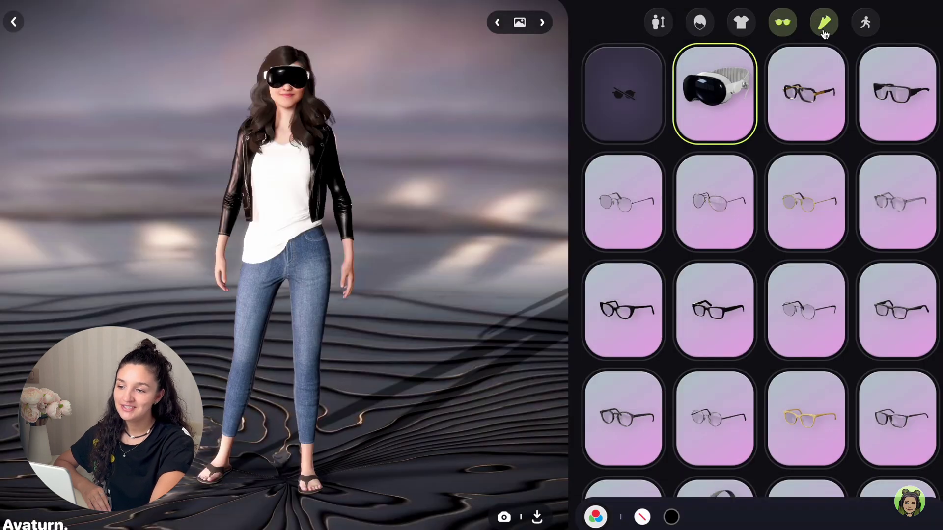
pyautogui.click(825, 28)
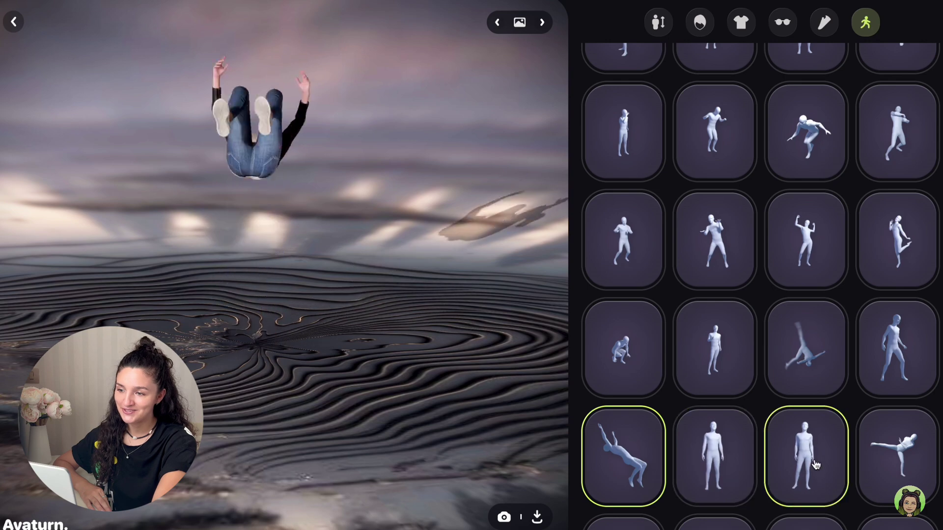
pyautogui.scroll(-4, 834, 442)
pyautogui.scroll(6, 874, 246)
pyautogui.click(626, 118)
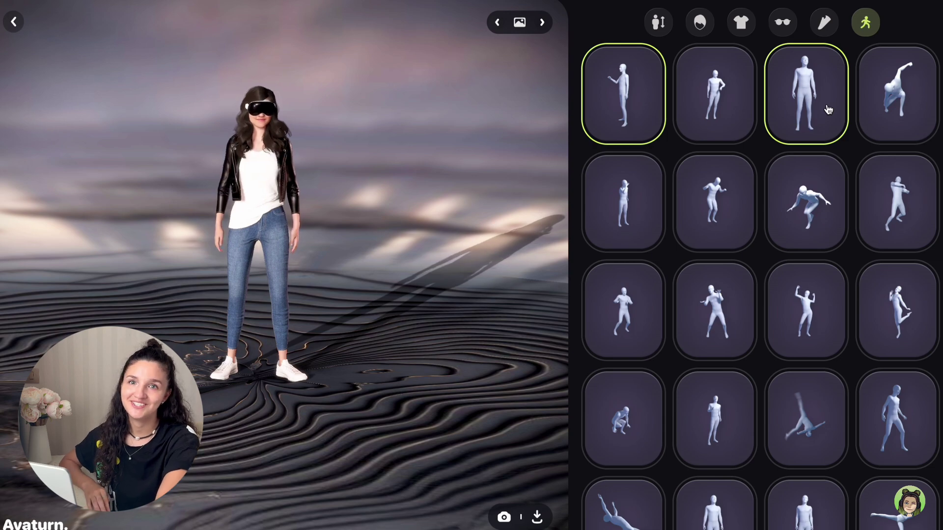
# Save a screenshot of the avatar and download its 3D model
pyautogui.click(503, 517)
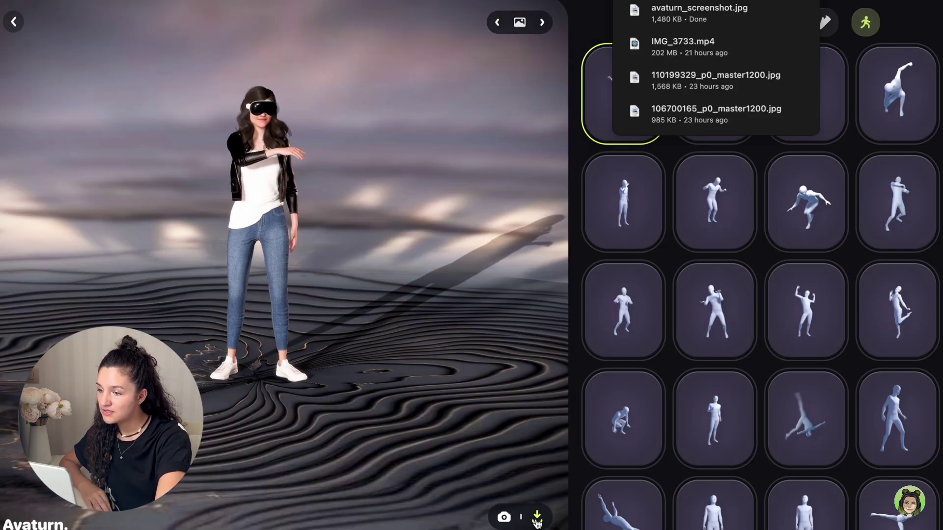
pyautogui.click(537, 519)
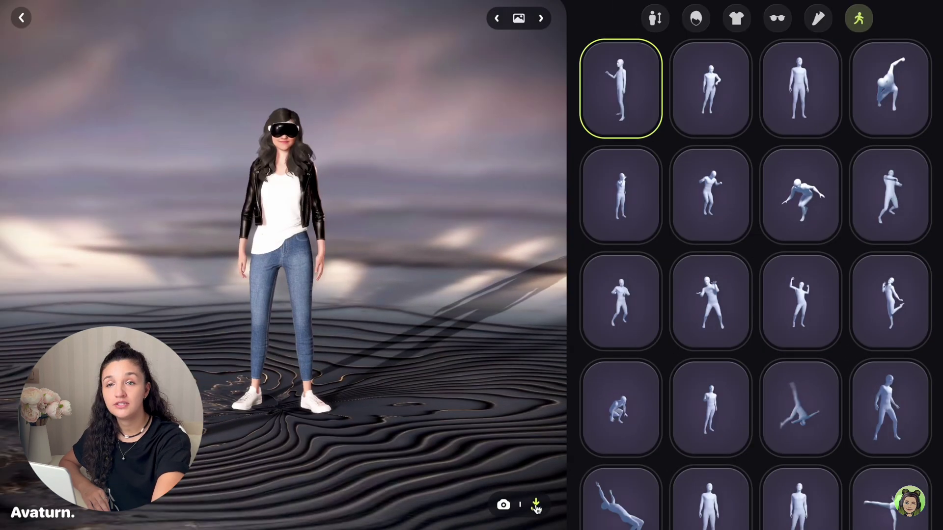
pyautogui.click(537, 517)
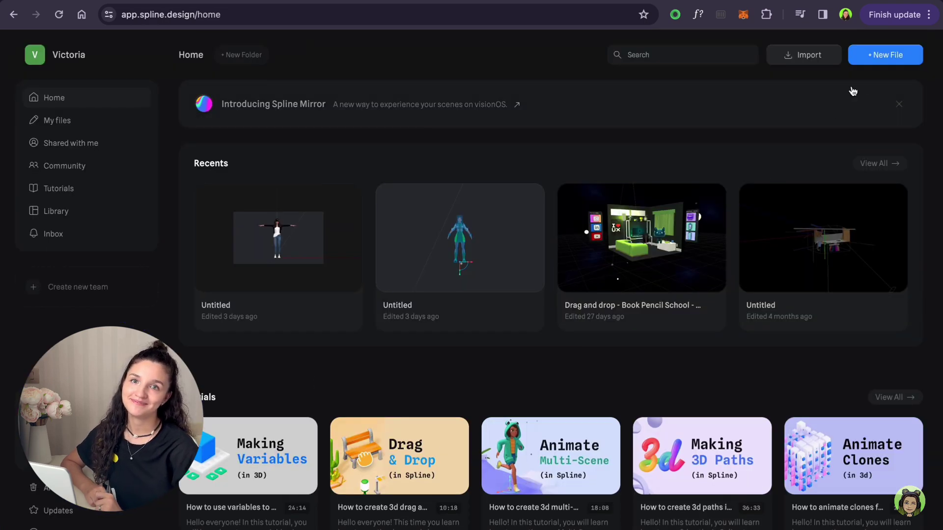
# Create a new blank Spline file and delete its default rectangle
pyautogui.click(891, 58)
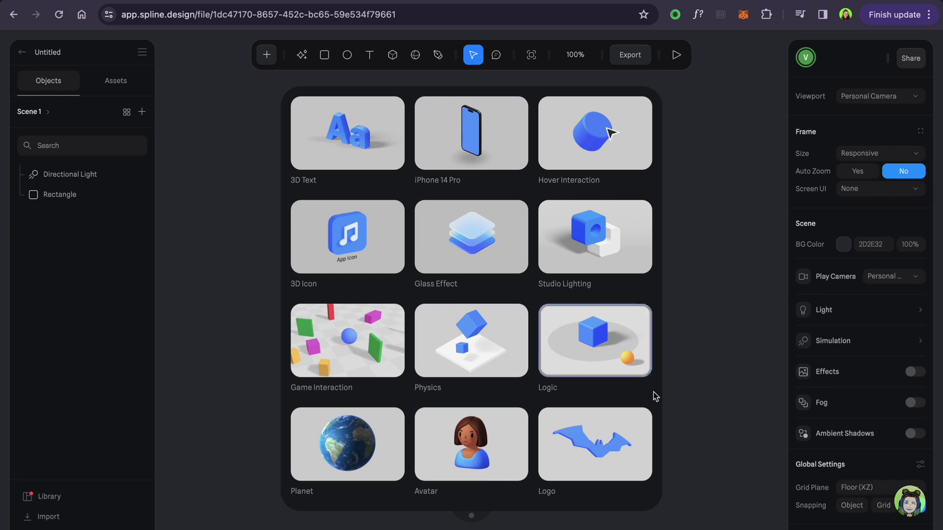
pyautogui.click(714, 371)
pyautogui.click(49, 196)
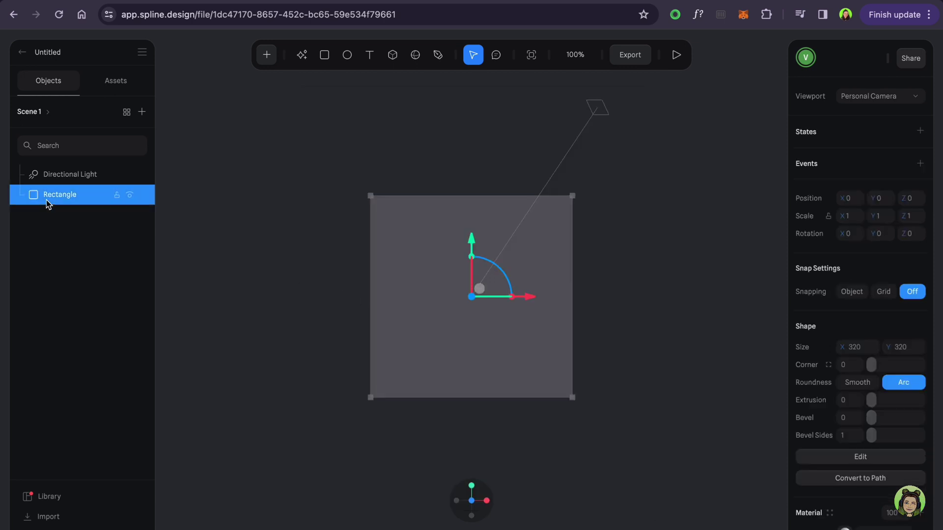
pyautogui.press('Delete')
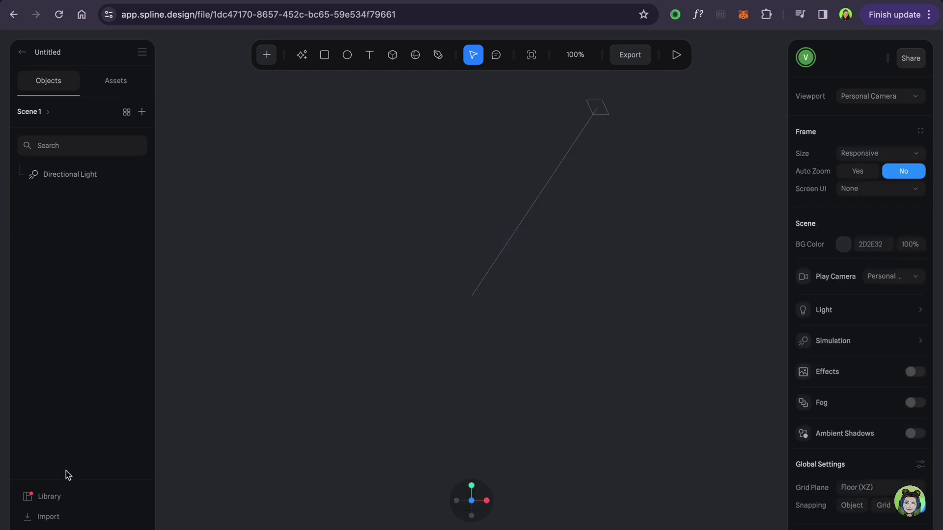
# Import the downloaded avatar model with animation into the scene and frame the whole figure in view
pyautogui.click(48, 517)
pyautogui.click(505, 224)
pyautogui.scroll(5, 542, 248)
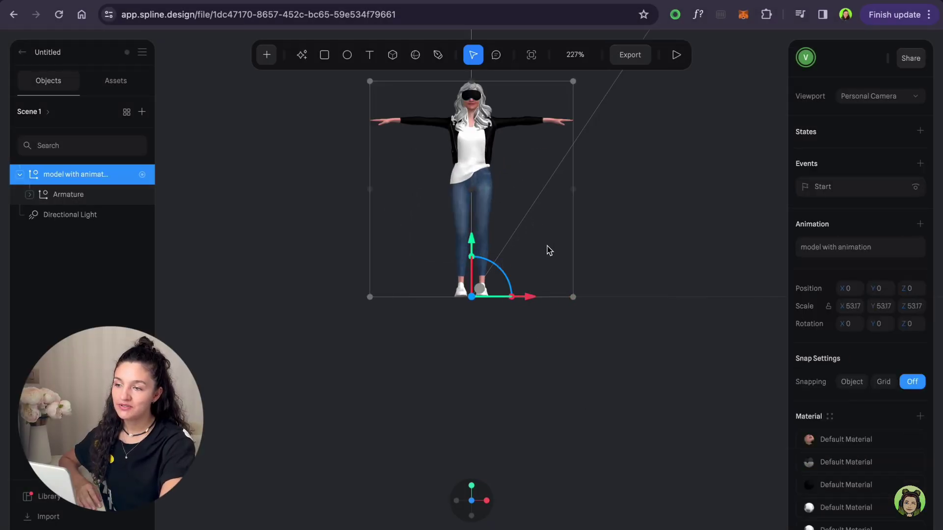
pyautogui.moveTo(646, 172); pyautogui.dragTo(643, 281, button='middle')
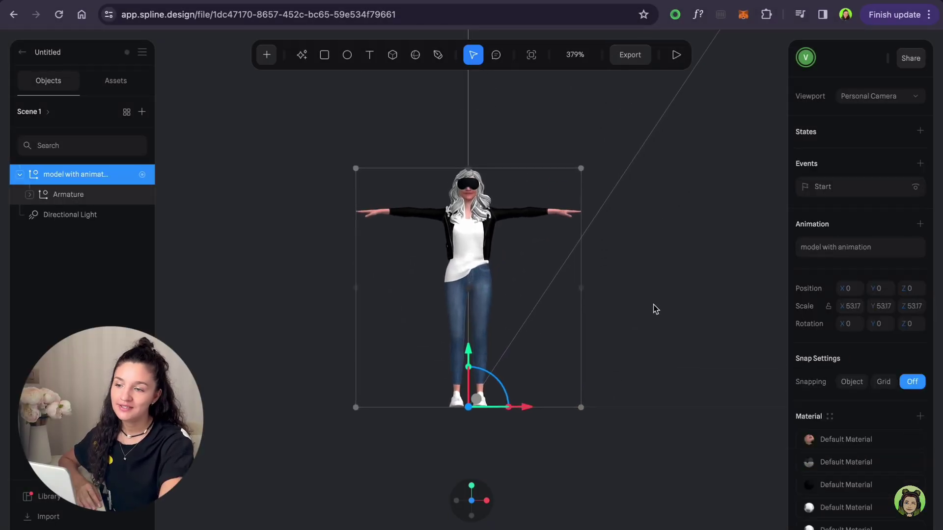
pyautogui.moveTo(653, 305)
pyautogui.mouseDown(button='right')
pyautogui.moveTo(635, 314)
pyautogui.moveTo(510, 312)
pyautogui.moveTo(664, 315)
pyautogui.moveTo(651, 317)
pyautogui.mouseUp(button='right')
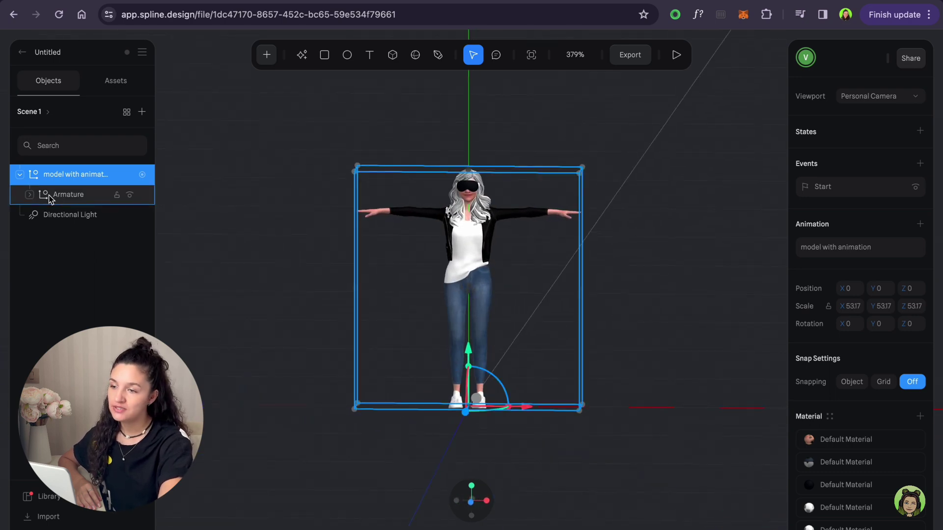
# Change the material color of the avaturn_hair_1 mesh inside the Armature to a dark brown
pyautogui.click(29, 194)
pyautogui.click(98, 322)
pyautogui.scroll(-3, 841, 362)
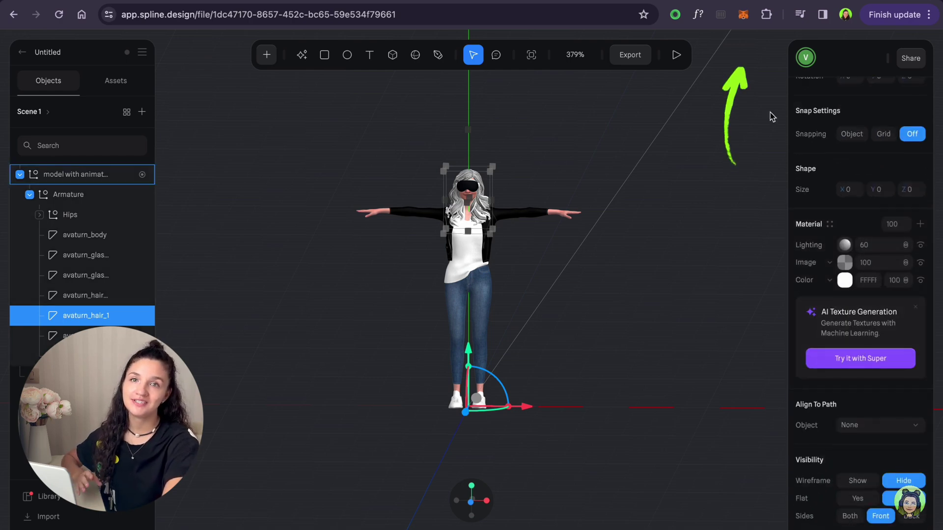
pyautogui.click(844, 280)
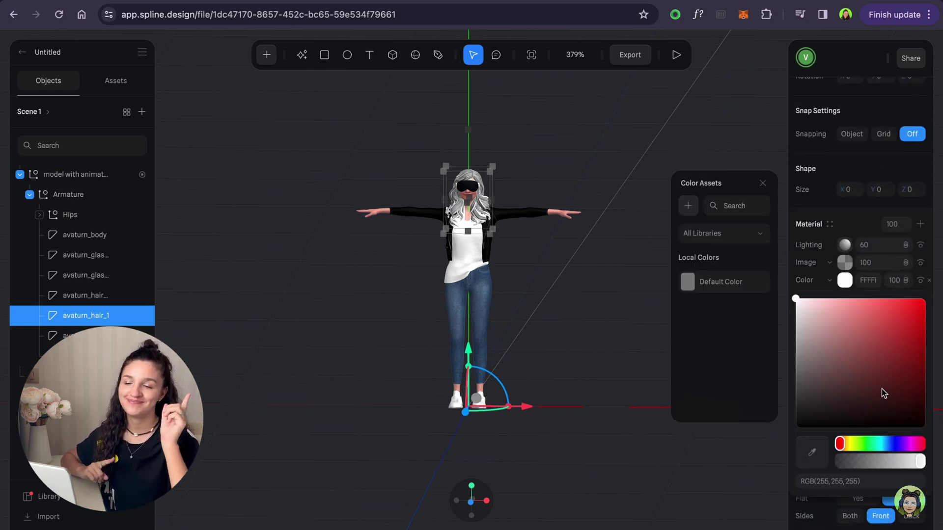
pyautogui.click(838, 398)
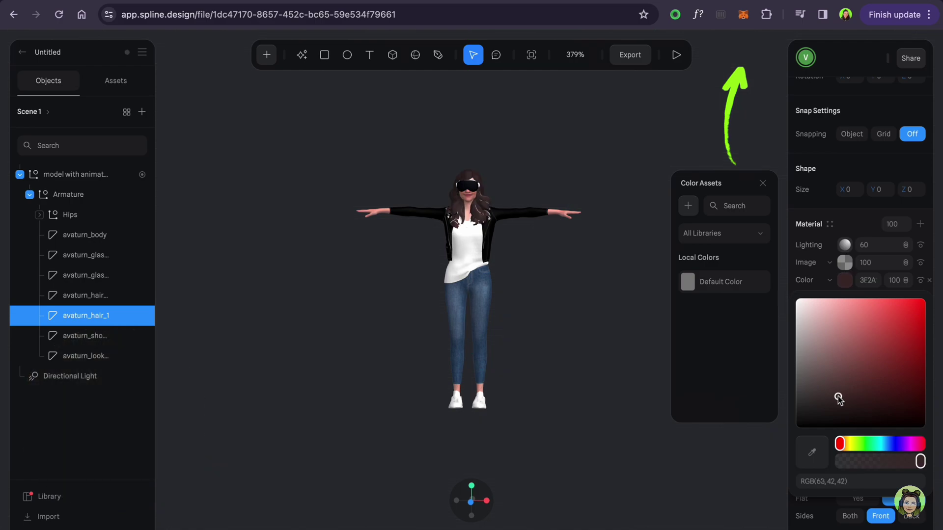
pyautogui.click(862, 409)
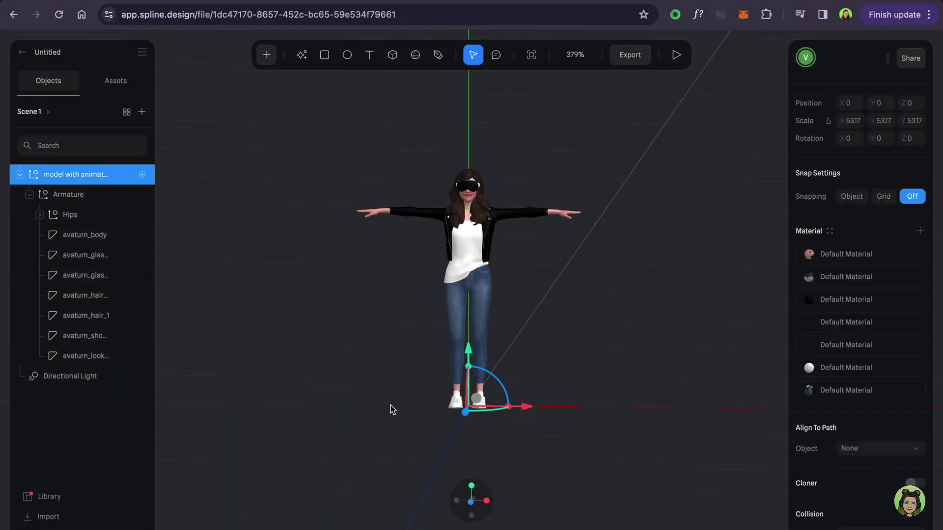
# Play the scene to preview the animated avatar and turn it around
pyautogui.click(676, 55)
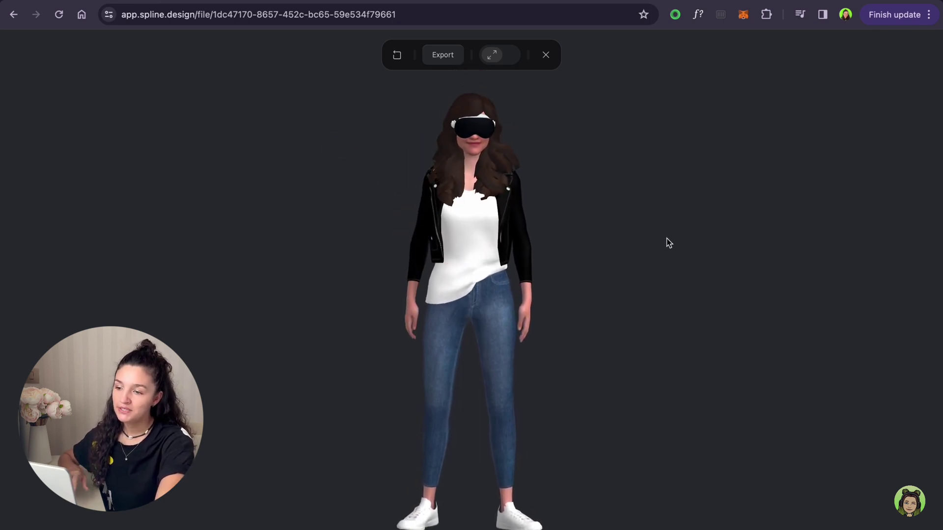
pyautogui.moveTo(667, 237); pyautogui.dragTo(331, 231)
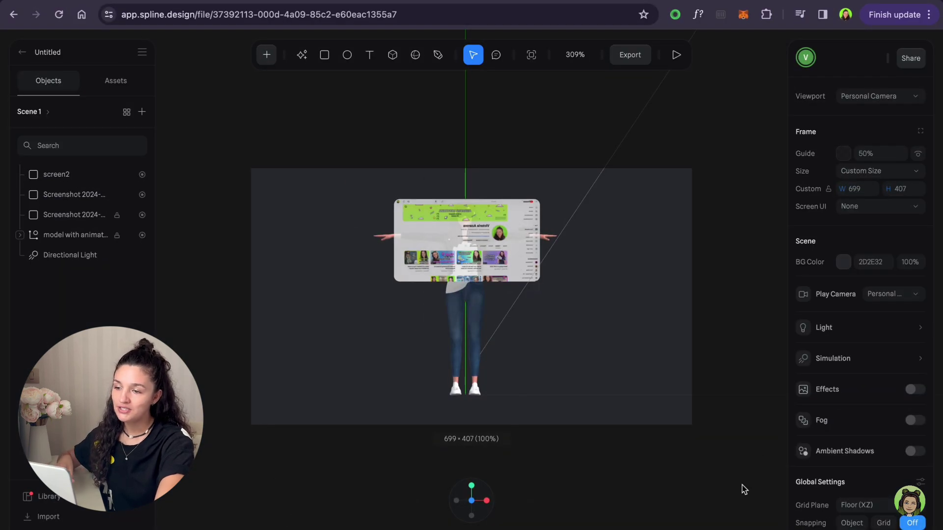
# Examine the states of screen2 and the two screenshot planes around the avatar, and preview the scene
pyautogui.click(51, 218)
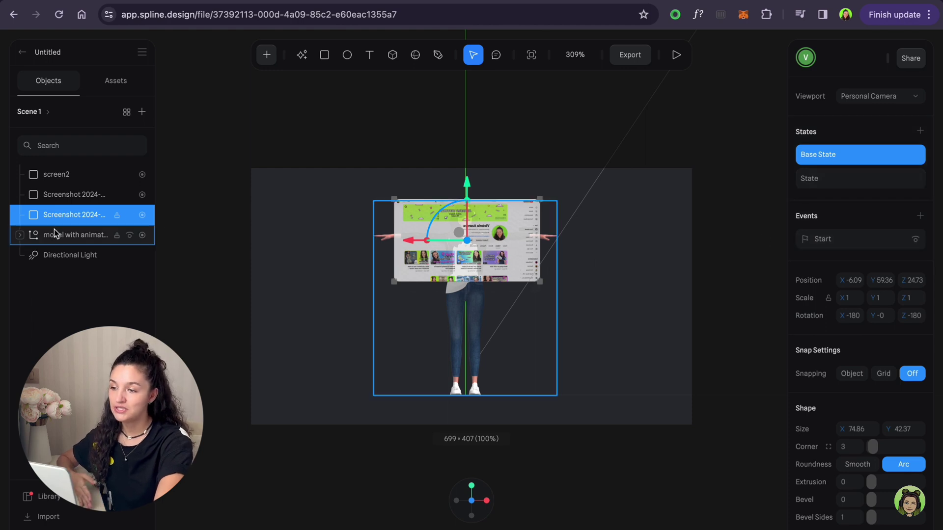
pyautogui.click(55, 194)
pyautogui.click(55, 174)
pyautogui.click(55, 214)
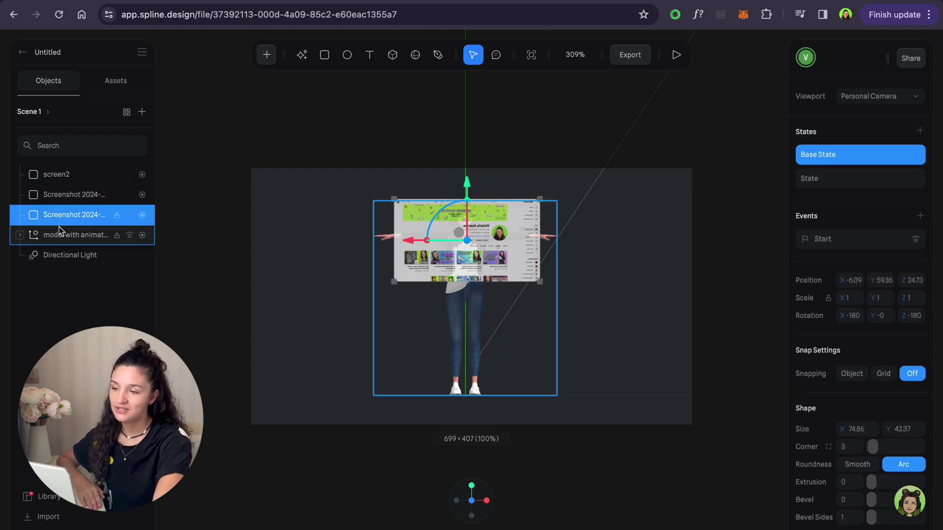
pyautogui.click(734, 134)
pyautogui.click(676, 55)
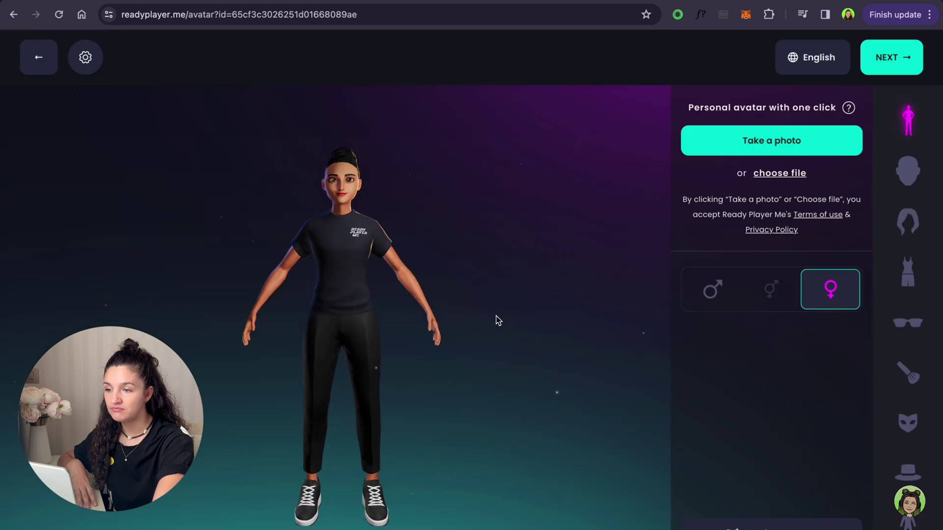
# In Ready Player Me, go to the avatar's face and eye options, and dress it in the purple sweatshirt with a white front
pyautogui.click(916, 175)
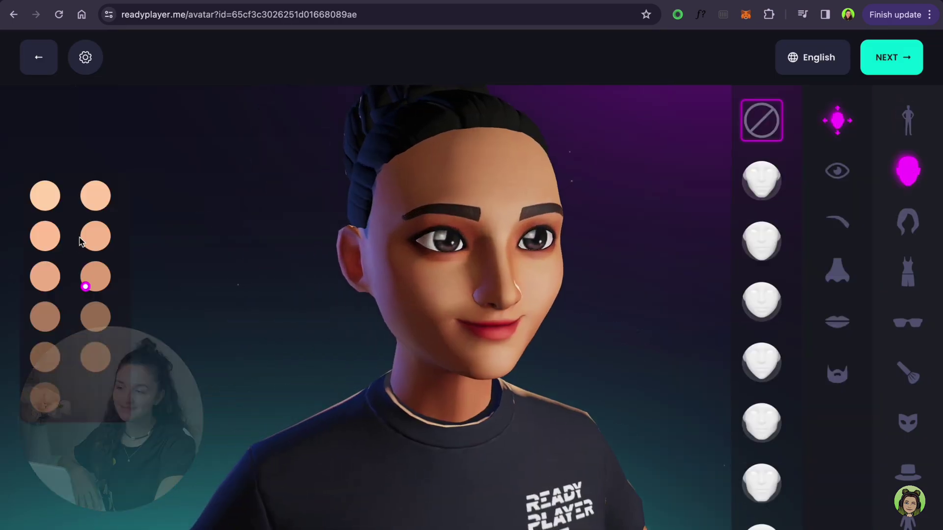
pyautogui.click(837, 171)
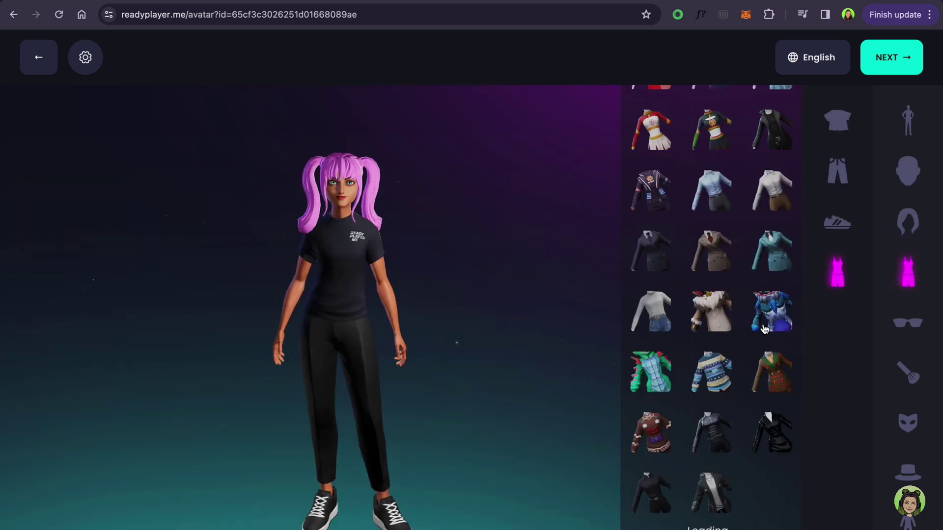
pyautogui.scroll(-3, 753, 280)
pyautogui.click(742, 338)
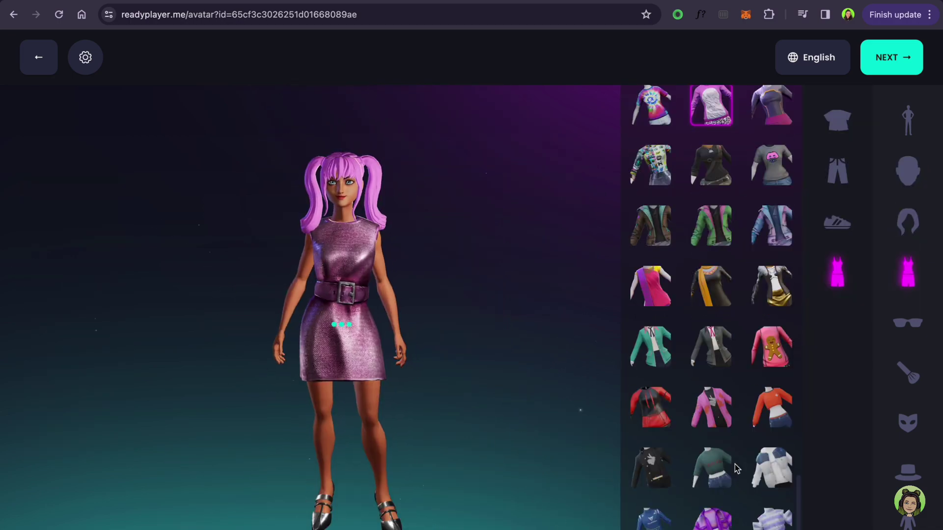
# Try the purple triple-lens glasses on the avatar and browse the rest of the eyewear
pyautogui.click(907, 322)
pyautogui.scroll(-3, 808, 257)
pyautogui.scroll(3, 761, 319)
pyautogui.click(711, 369)
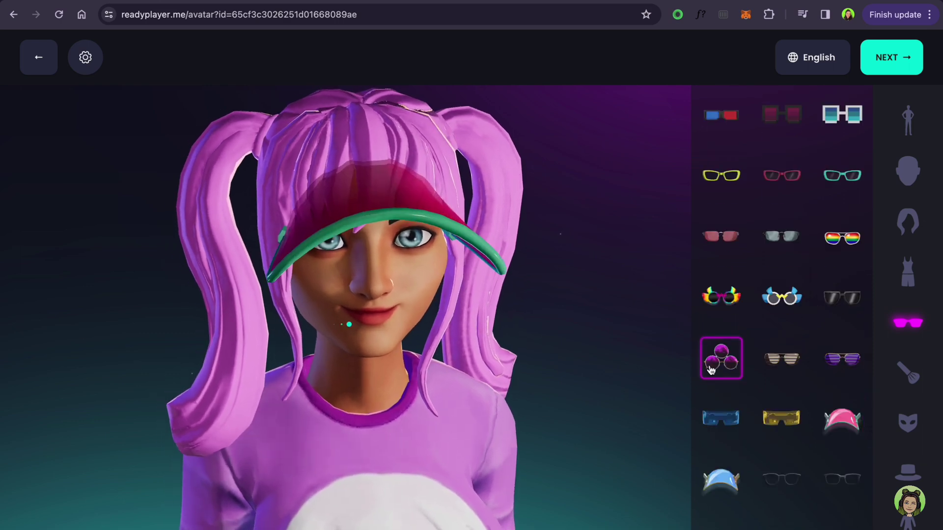
pyautogui.scroll(-5, 812, 299)
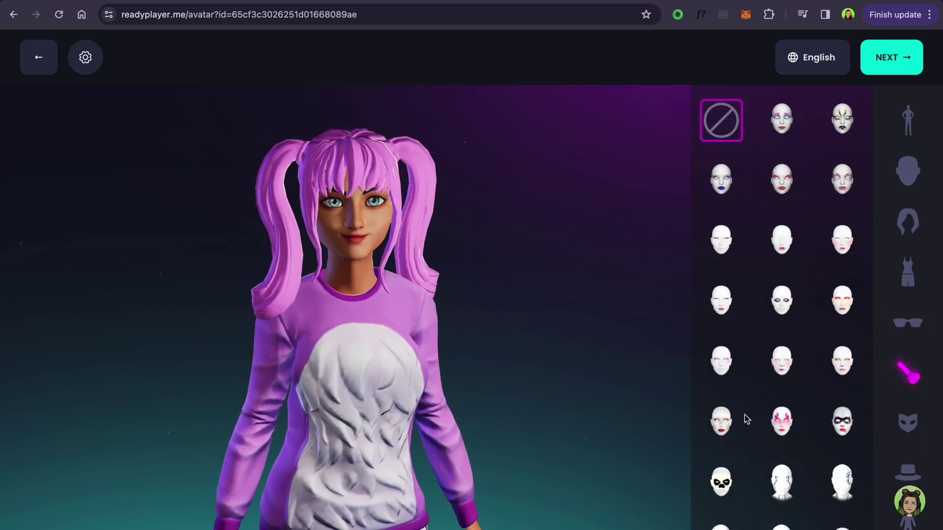
# Try two face-makeup styles on the Ready Player Me avatar, and download the avatar model from the hub
pyautogui.click(780, 124)
pyautogui.click(842, 181)
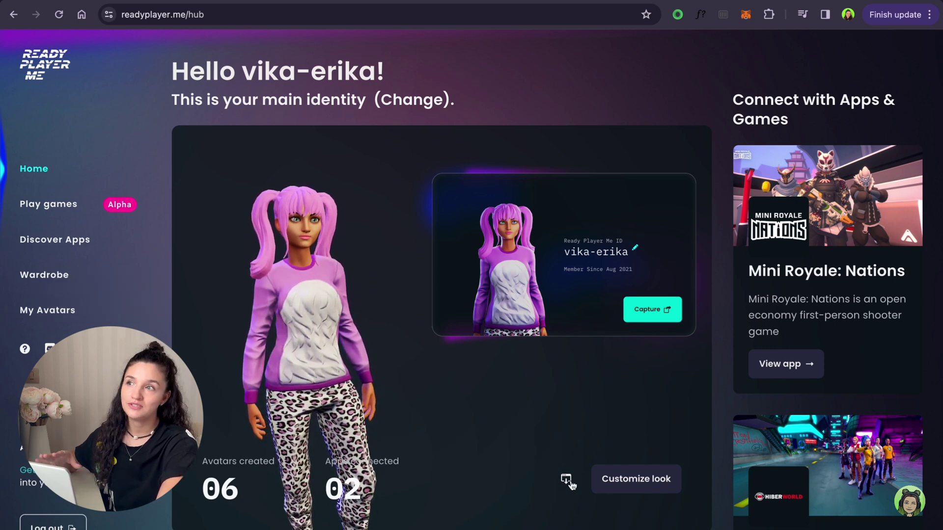
pyautogui.click(567, 481)
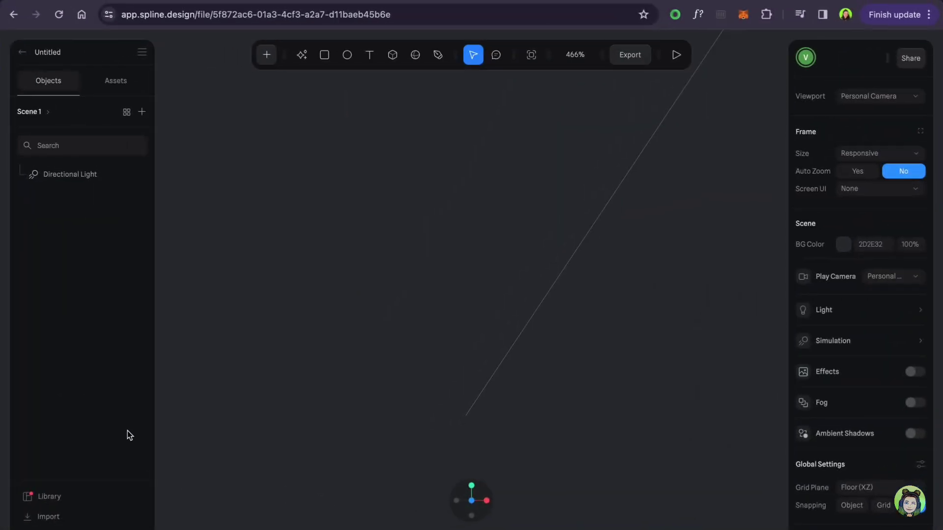
# Switch to the untitled Spline scene and import the rpm1 avatar as a 3D model
pyautogui.click(48, 517)
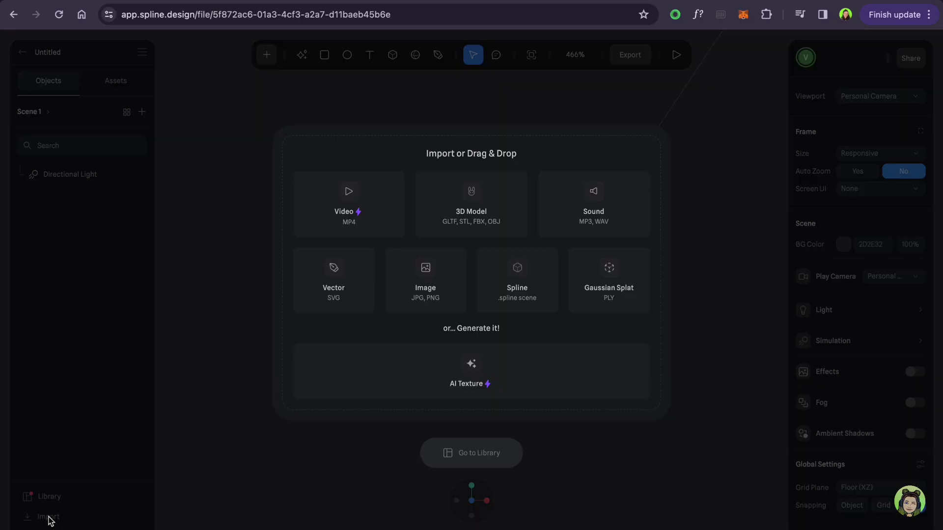
pyautogui.click(467, 219)
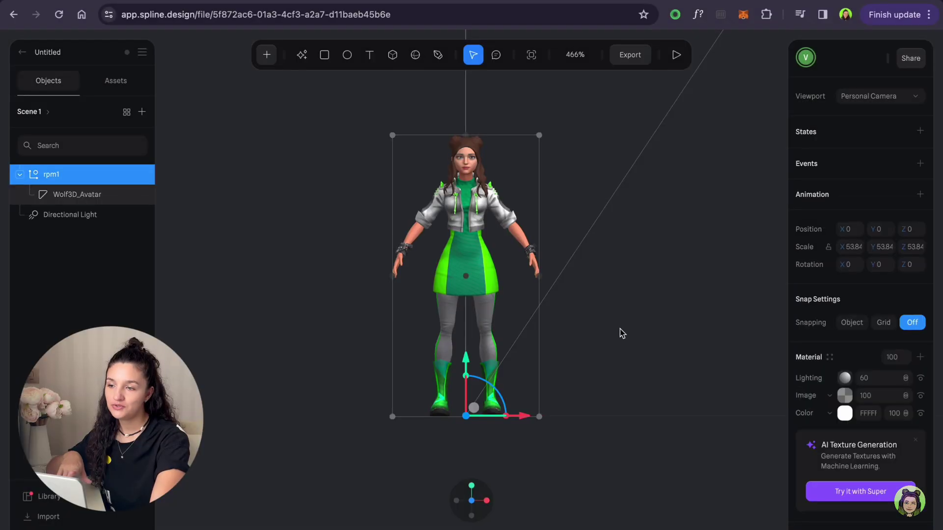
pyautogui.moveTo(667, 335); pyautogui.dragTo(550, 340, button='right')
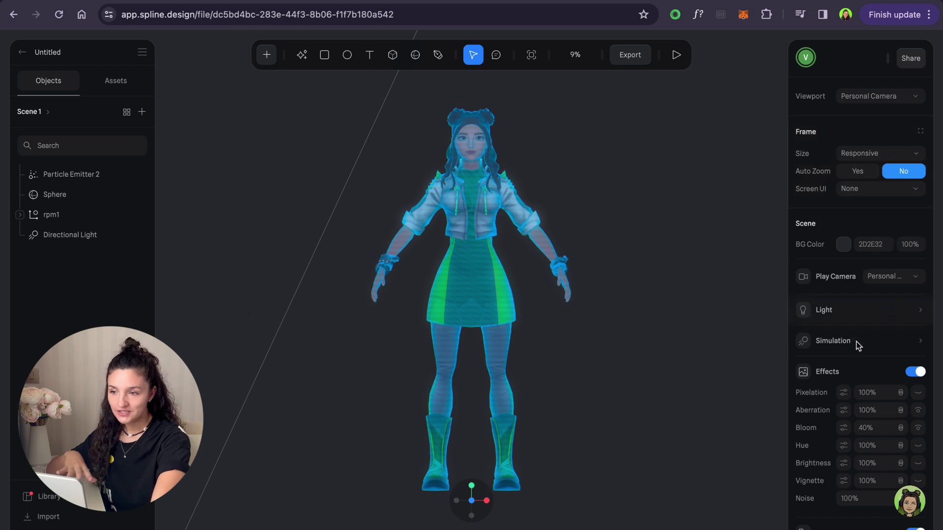
# Examine the hologram scene's effects and fog settings, and the material layers of the rpm1 avatar
pyautogui.scroll(-3, 862, 415)
pyautogui.scroll(-2, 862, 415)
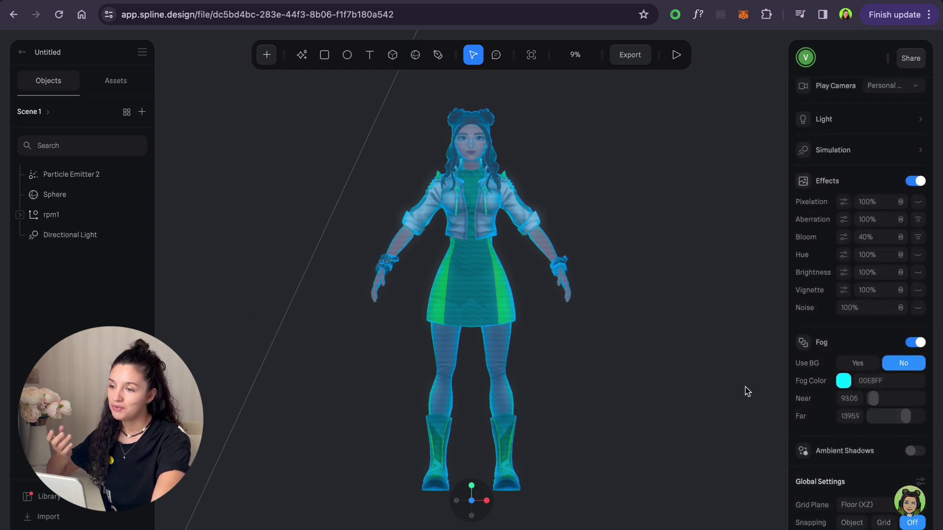
pyautogui.click(44, 216)
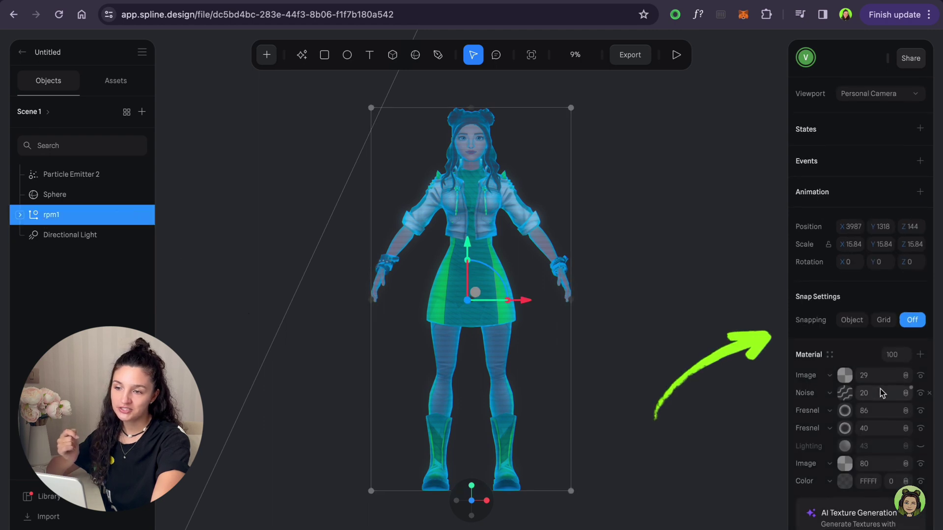
pyautogui.scroll(-2, 902, 358)
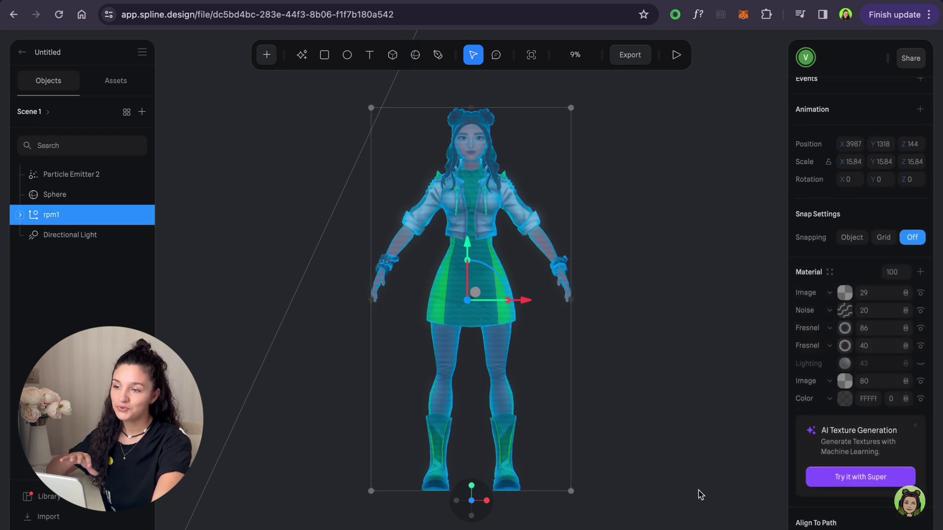
# Play the hologram scene and preview the avatar with its particles from different distances
pyautogui.click(662, 434)
pyautogui.click(676, 54)
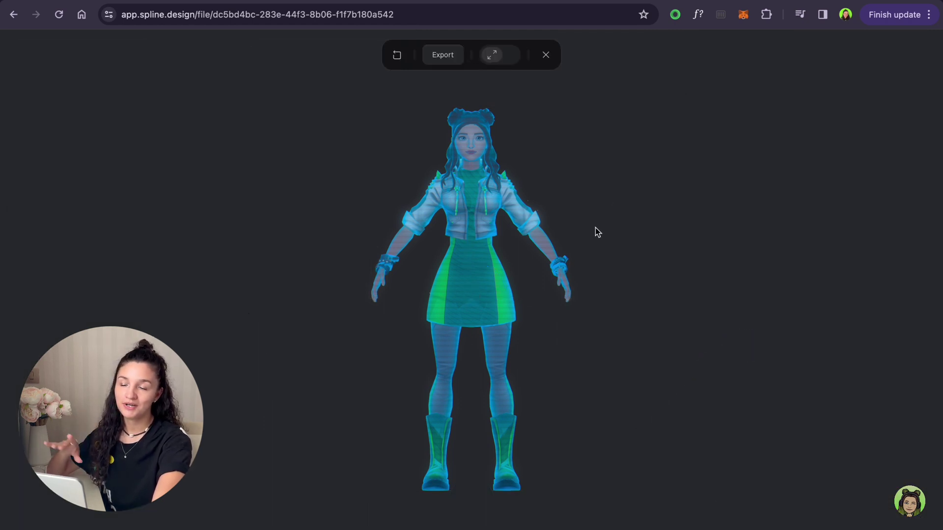
pyautogui.scroll(3, 595, 231)
pyautogui.scroll(-5, 673, 299)
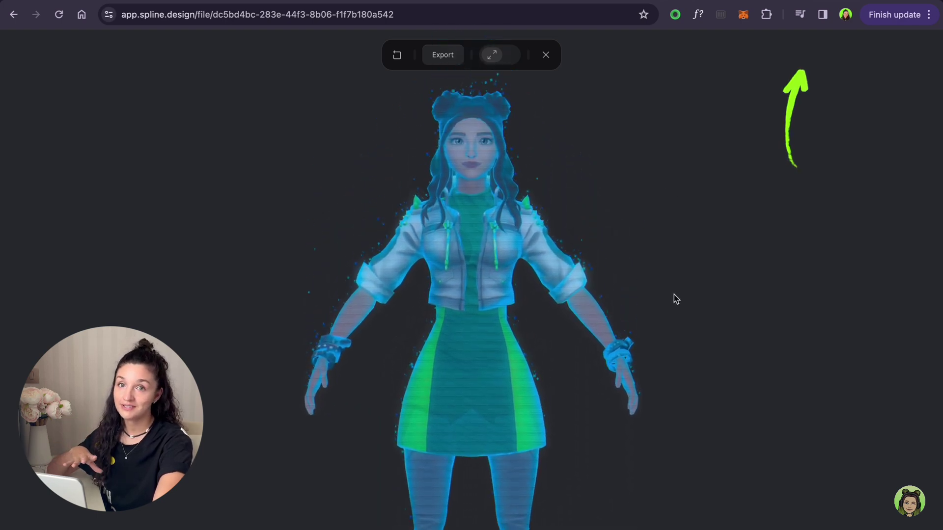
pyautogui.moveTo(740, 356)
pyautogui.mouseDown()
pyautogui.moveTo(582, 362)
pyautogui.moveTo(736, 358)
pyautogui.mouseUp()
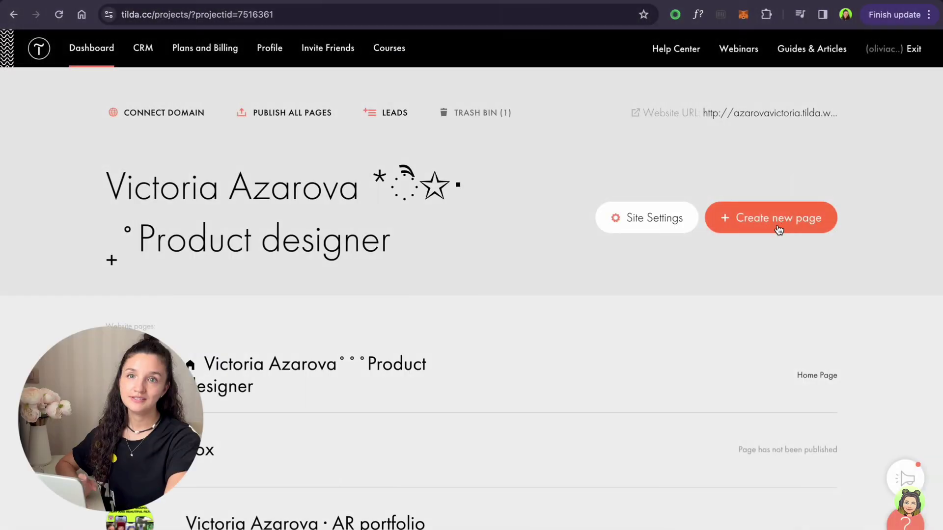
# In Tilda, create a new page from the "Designer's portfolio" template, found by searching the templates for "portfolio"
pyautogui.click(778, 222)
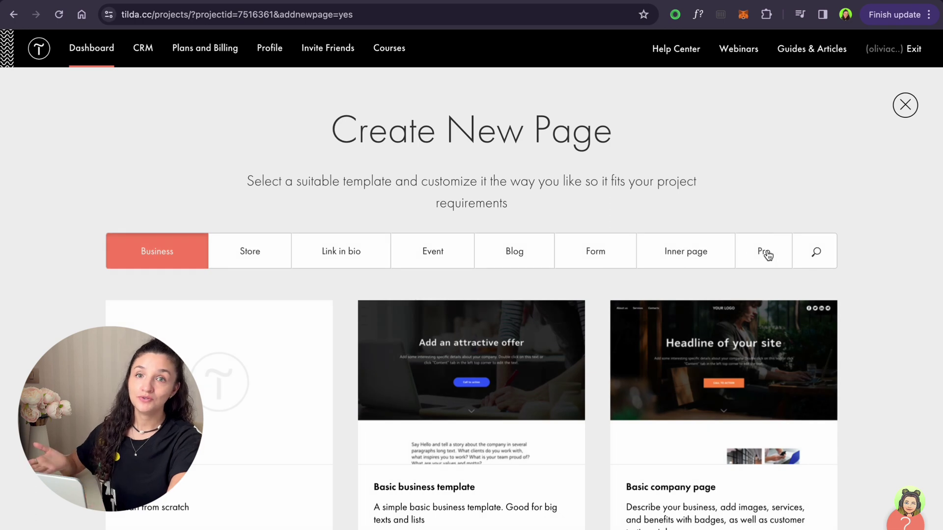
pyautogui.click(816, 255)
pyautogui.write('p')
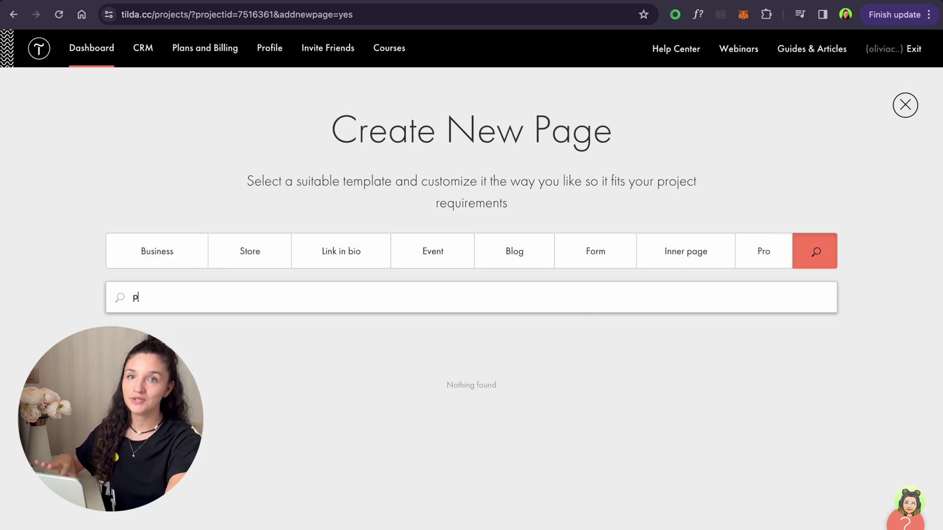
pyautogui.write('ortfolio')
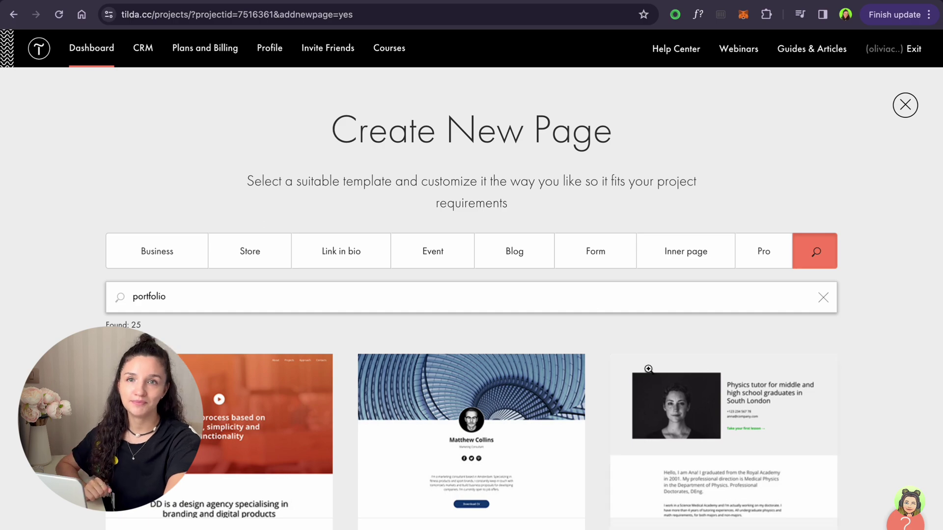
pyautogui.scroll(-15, 642, 374)
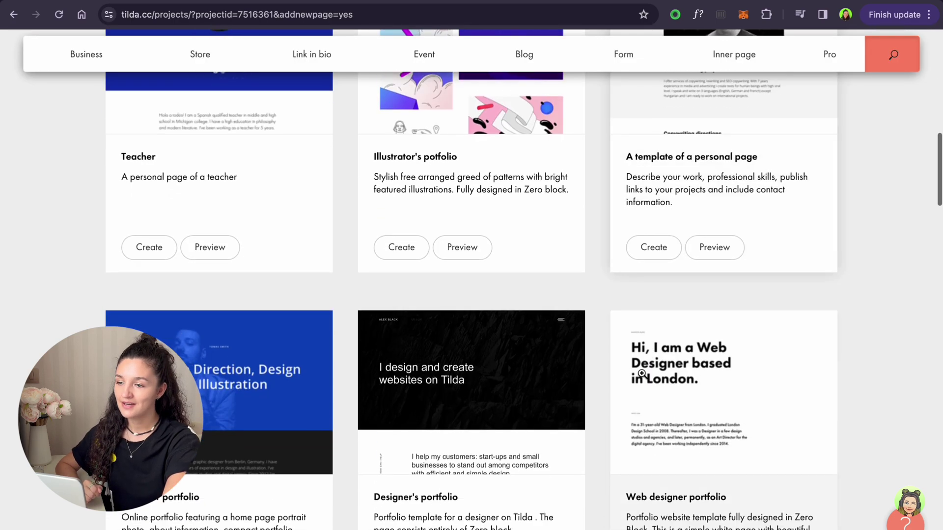
pyautogui.click(509, 387)
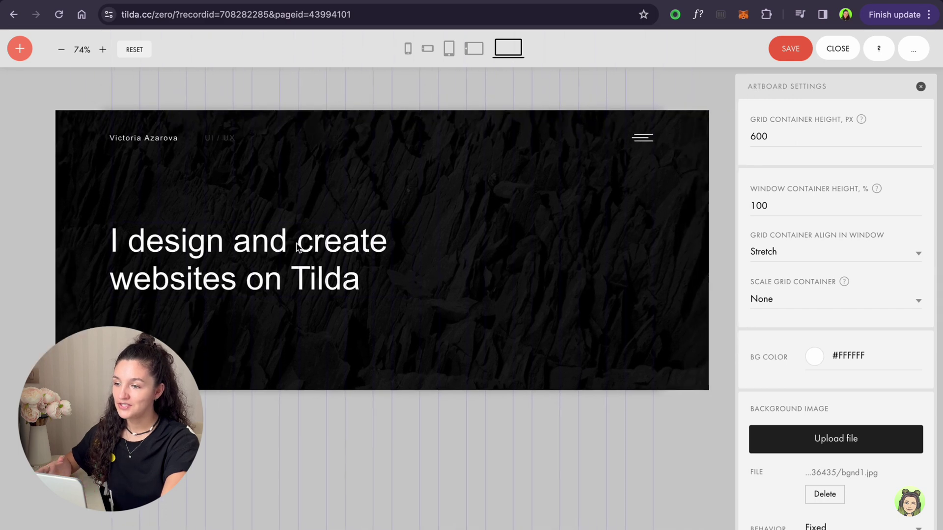
# Narrow the headline "I design and create websites on Tilda" so that it wraps onto three lines
pyautogui.click(301, 243)
pyautogui.moveTo(419, 259); pyautogui.dragTo(373, 275)
pyautogui.click(567, 282)
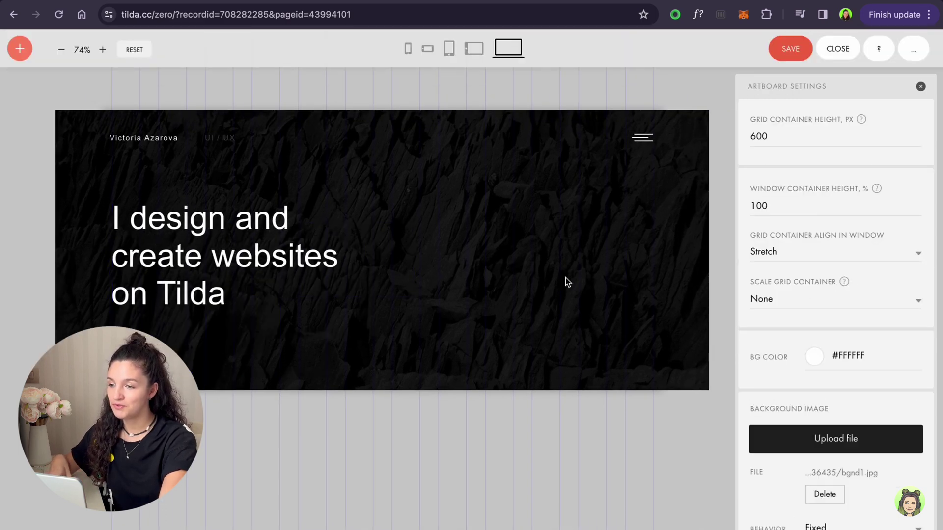
# Add an HTML element beside the headline and size it to about 629 by 501 px
pyautogui.click(19, 51)
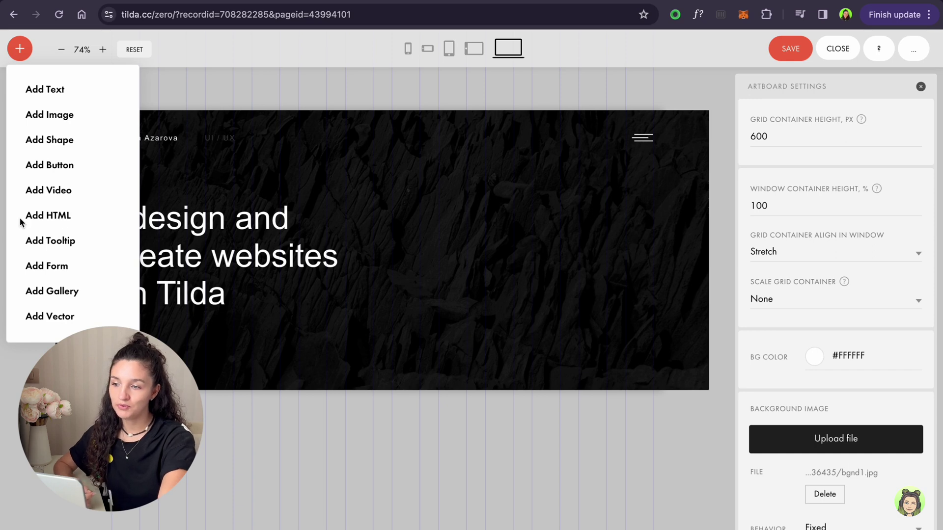
pyautogui.click(48, 216)
pyautogui.moveTo(224, 151); pyautogui.dragTo(456, 185)
pyautogui.moveTo(636, 235); pyautogui.dragTo(668, 376)
pyautogui.moveTo(541, 300); pyautogui.dragTo(538, 303)
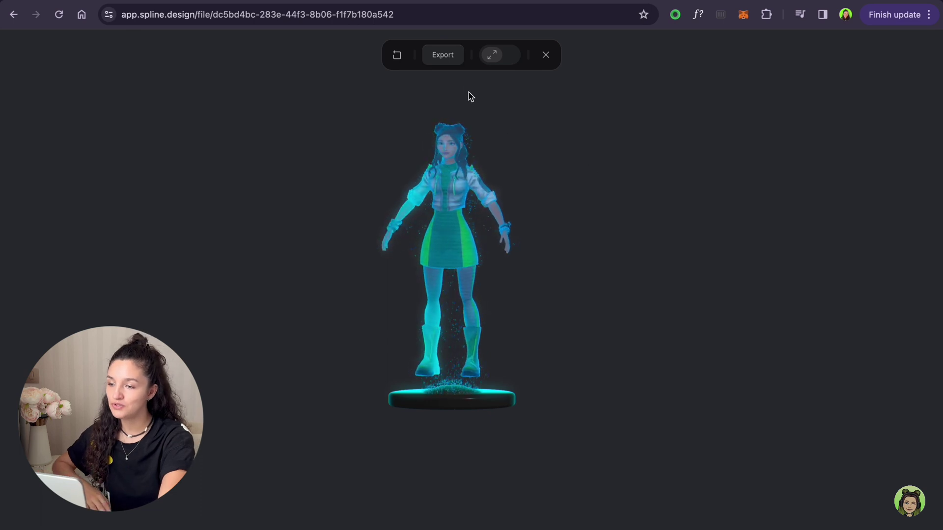
# Switch to the hologram scene in Spline and open its Viewer export for an integrated embed
pyautogui.click(449, 58)
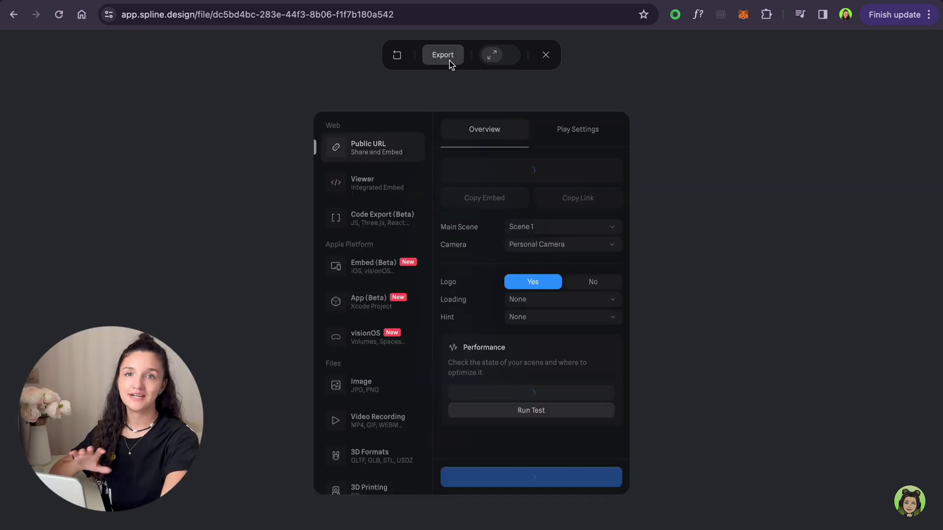
pyautogui.click(367, 188)
pyautogui.click(370, 155)
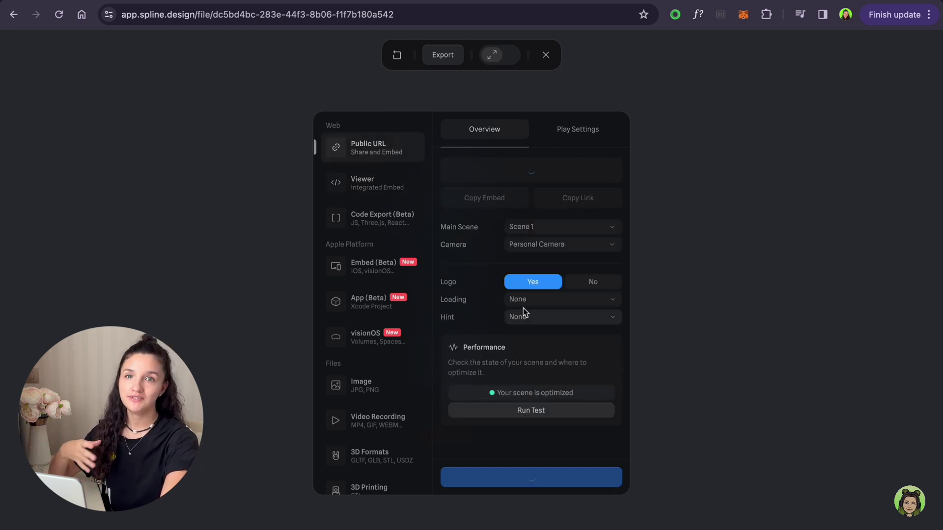
pyautogui.click(363, 192)
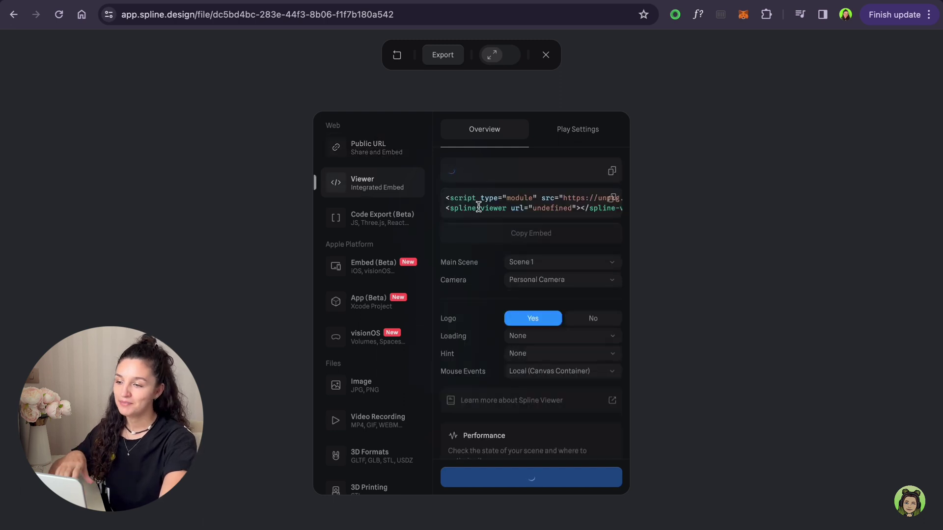
# Configure the viewer's play settings to hide the background color and disable page scroll, and set the hint to Camera Orbit Hint
pyautogui.click(582, 134)
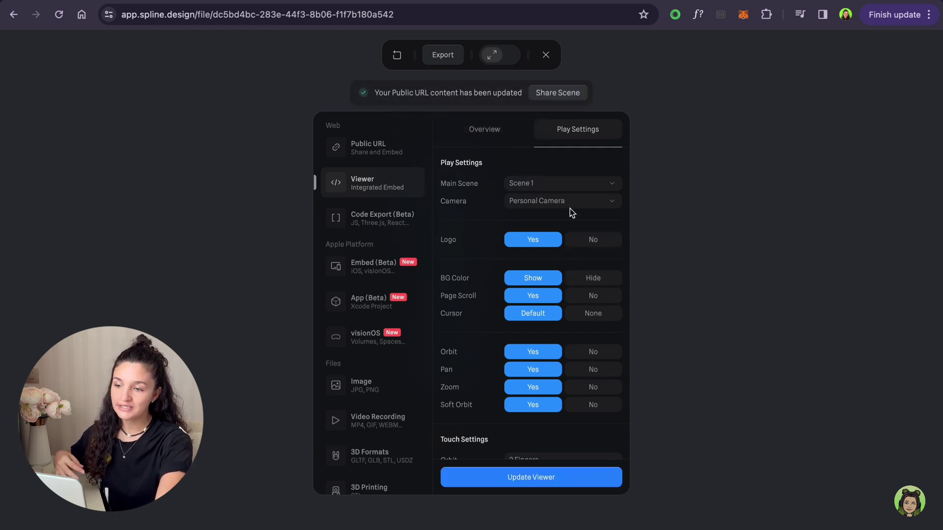
pyautogui.click(591, 279)
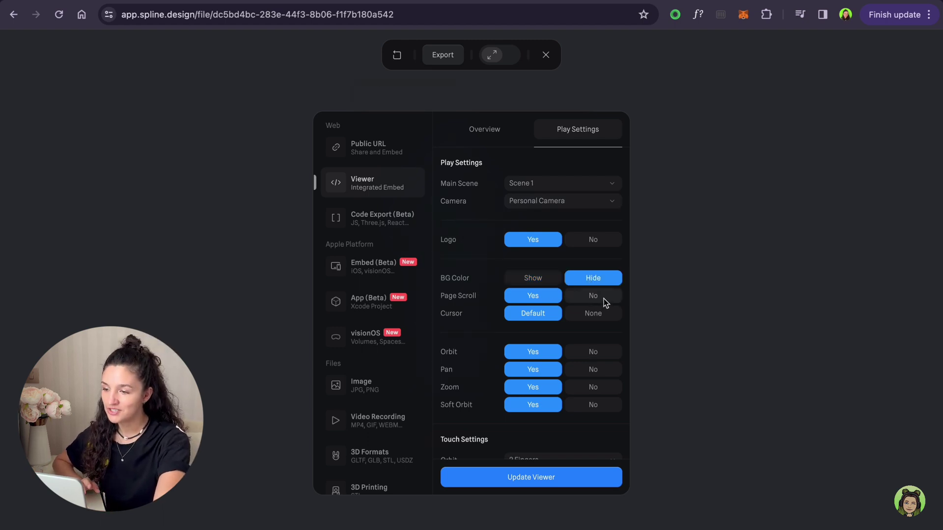
pyautogui.click(603, 298)
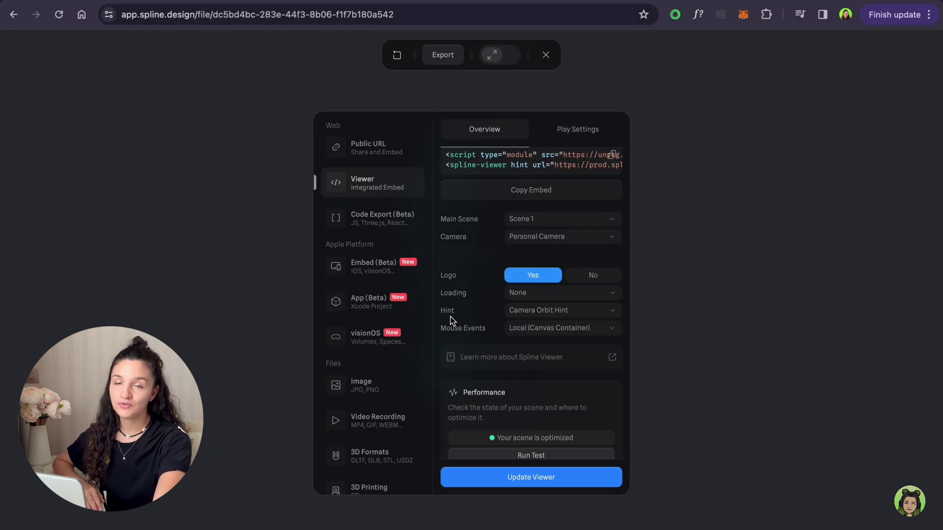
# Update the viewer with the changed settings and copy its embed code
pyautogui.scroll(-1, 540, 322)
pyautogui.scroll(3, 539, 326)
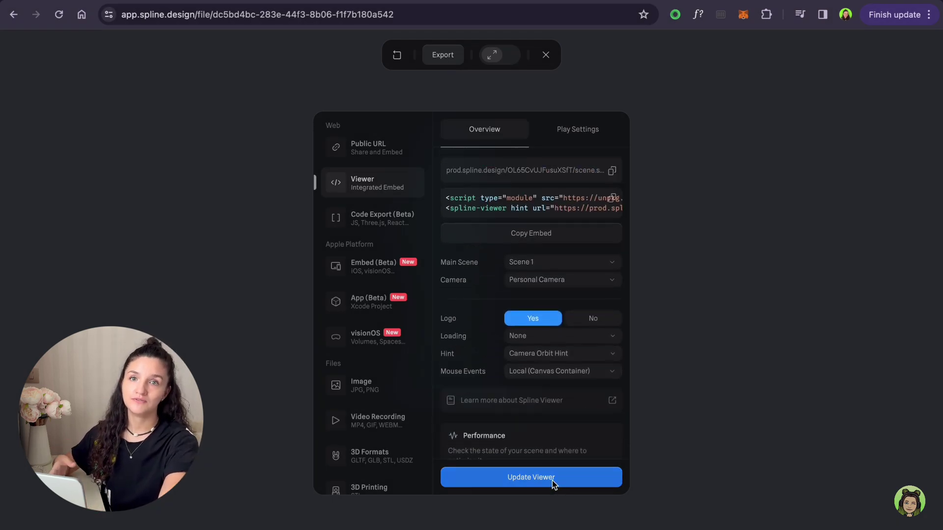
pyautogui.scroll(-2, 547, 391)
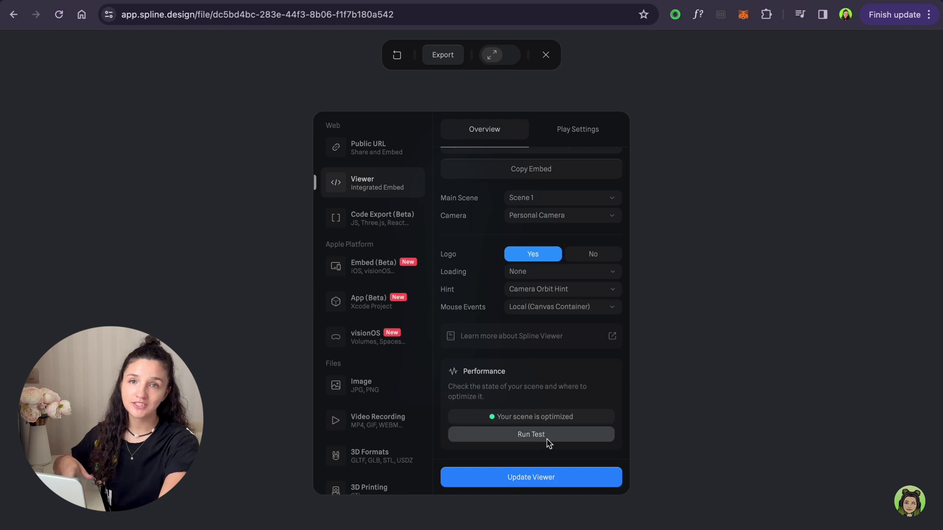
pyautogui.scroll(2, 528, 420)
pyautogui.click(540, 470)
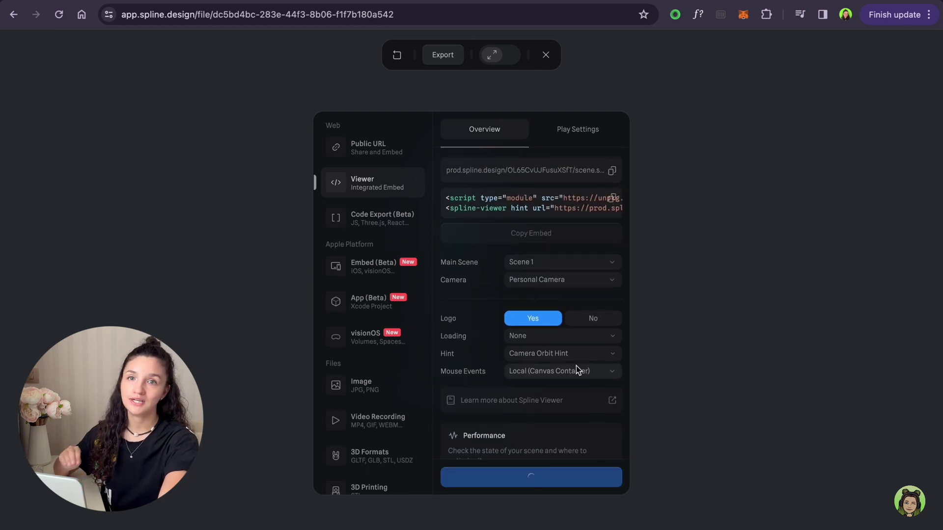
pyautogui.click(581, 231)
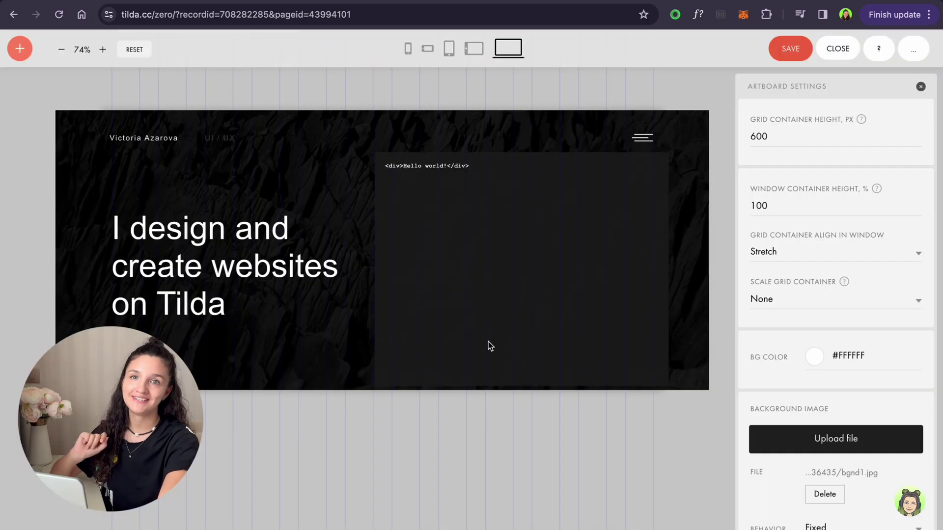
# Back in Tilda, replace the HTML element's placeholder code with the copied Spline viewer embed and update the element
pyautogui.click(469, 255)
pyautogui.doubleClick(439, 168)
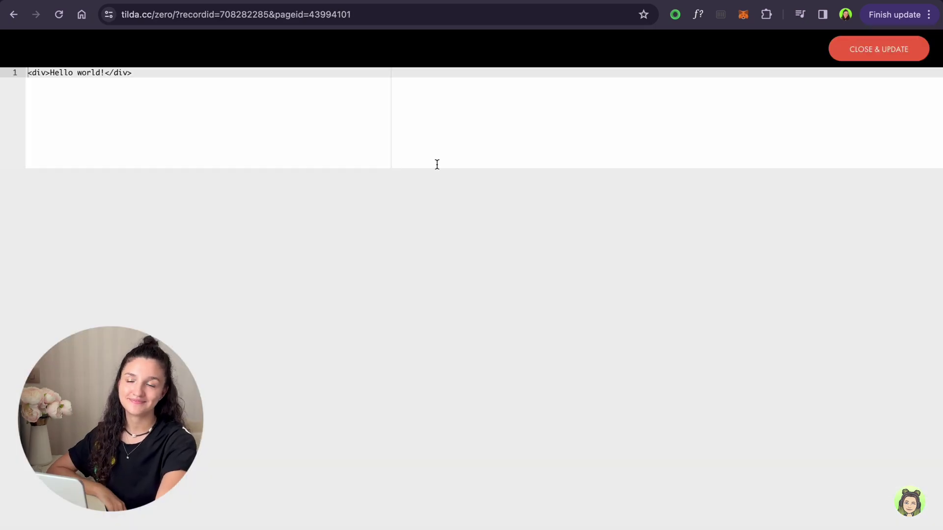
pyautogui.press('super+a')
pyautogui.press('super+v')
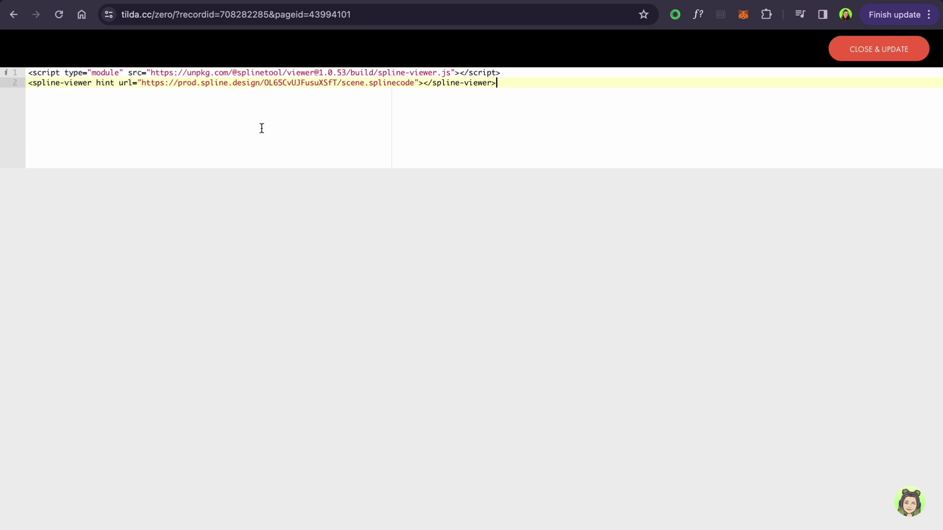
pyautogui.click(890, 56)
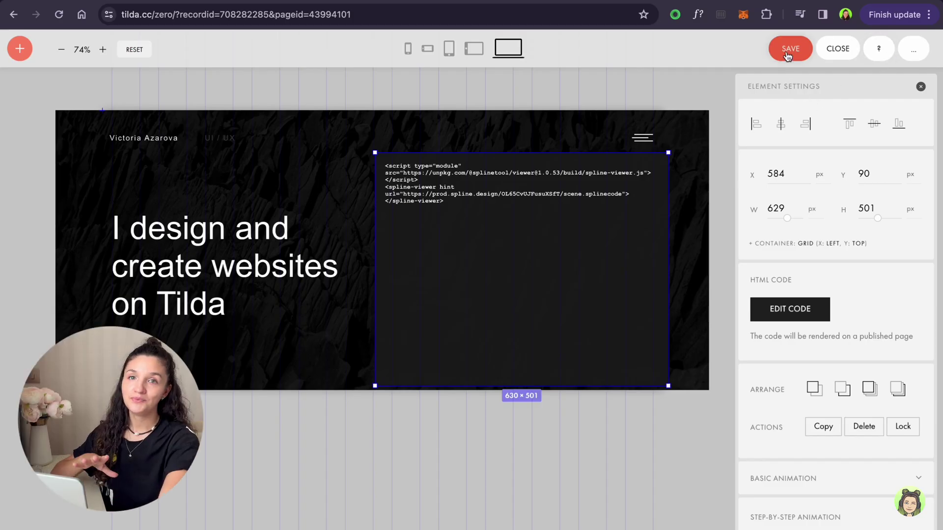
# Extend the HTML element to about 644 px high, and save and close the header block
pyautogui.scroll(-1, 281, 395)
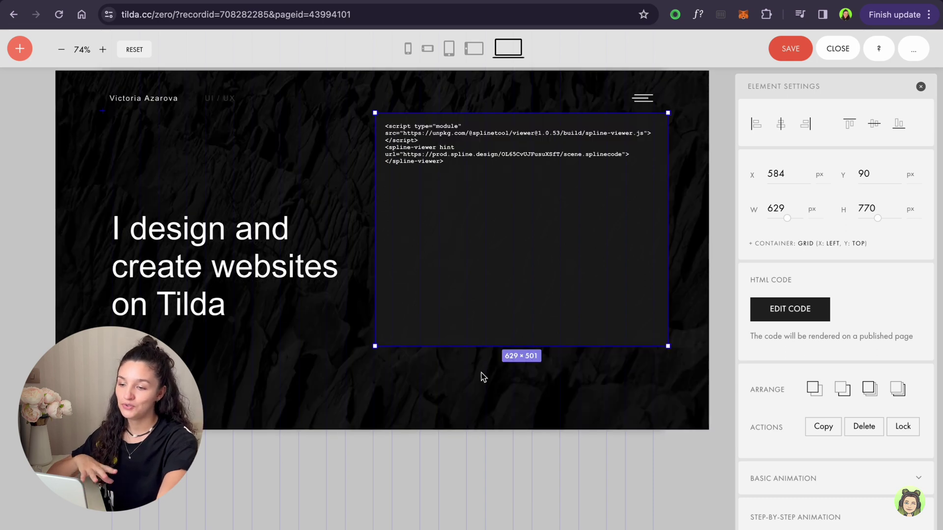
pyautogui.moveTo(487, 345); pyautogui.dragTo(486, 413)
pyautogui.click(188, 283)
pyautogui.click(565, 221)
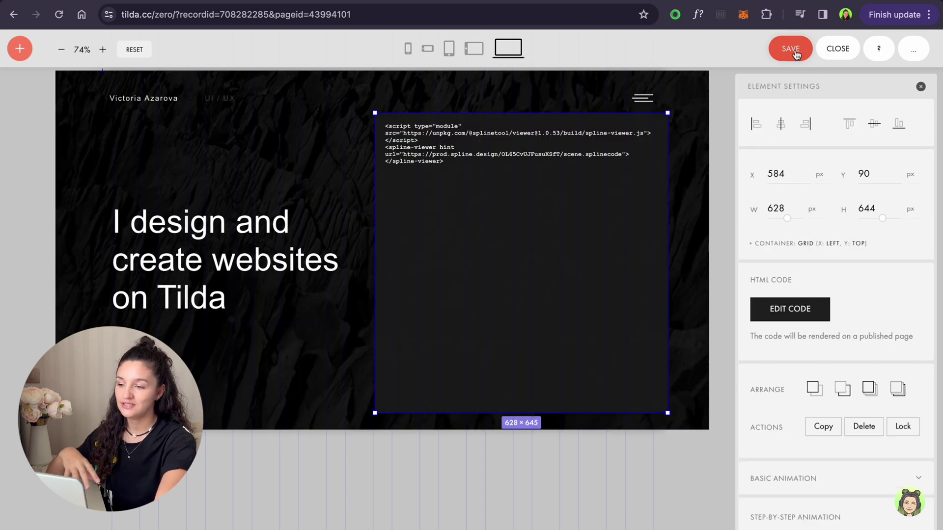
pyautogui.click(790, 48)
pyautogui.click(838, 48)
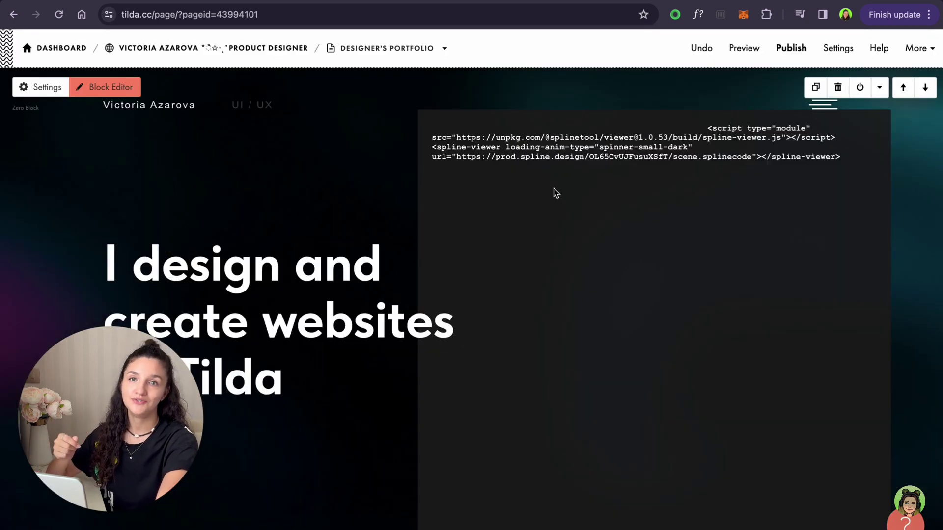